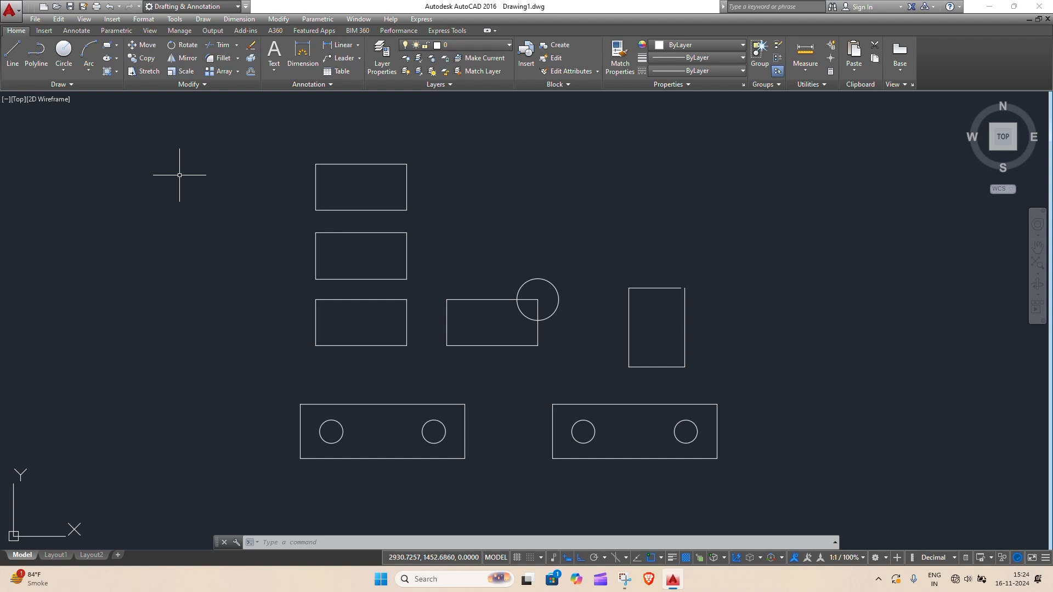
# Step: Start a pattern hatch with ANSI31 and apply it to the interior of the uppermost rectangle
pyautogui.write('h')
pyautogui.press('Return')
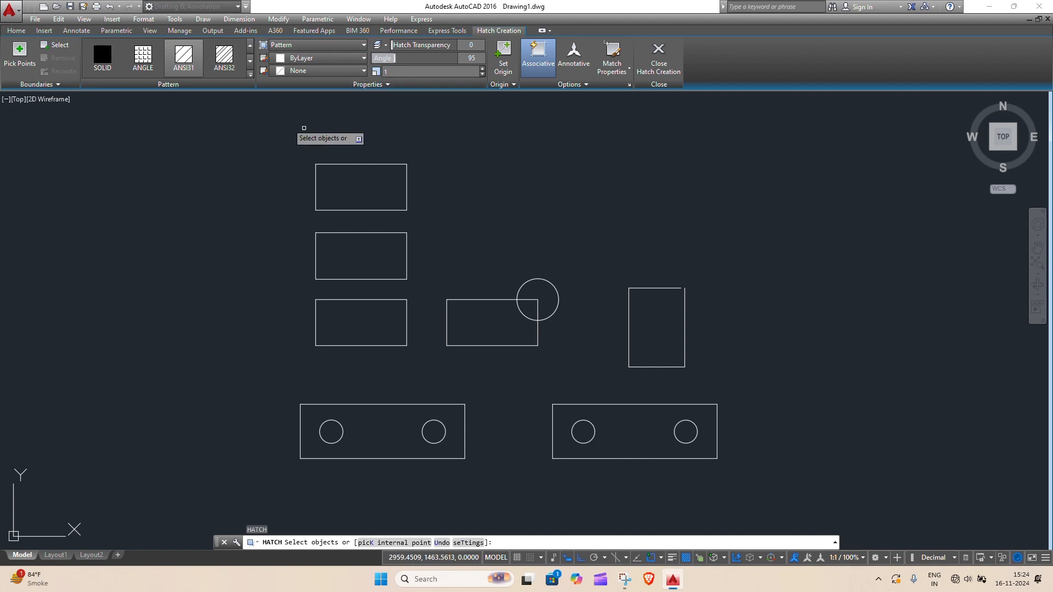
pyautogui.click(364, 45)
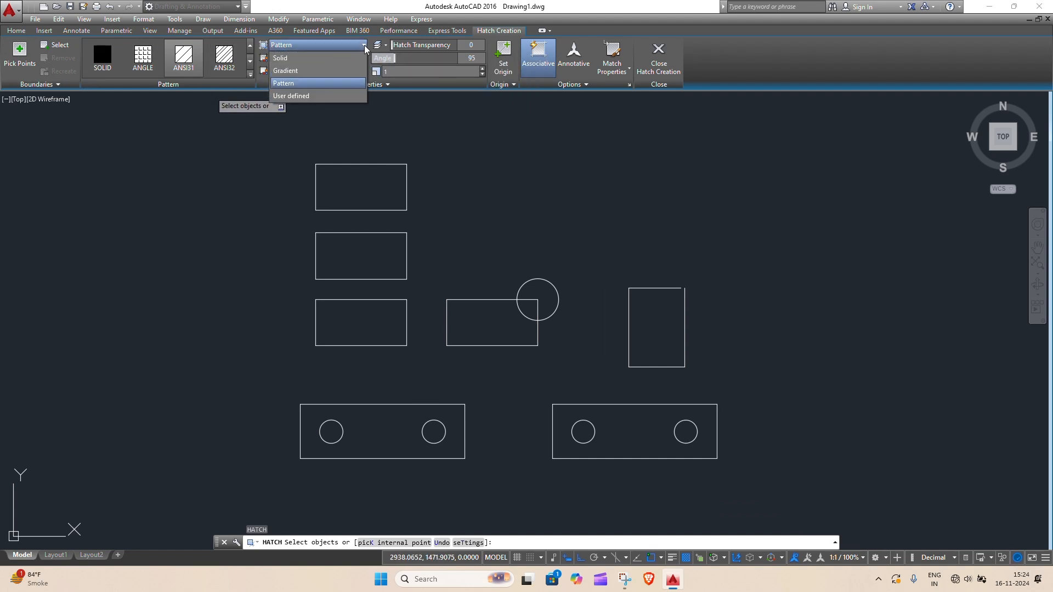
pyautogui.click(299, 84)
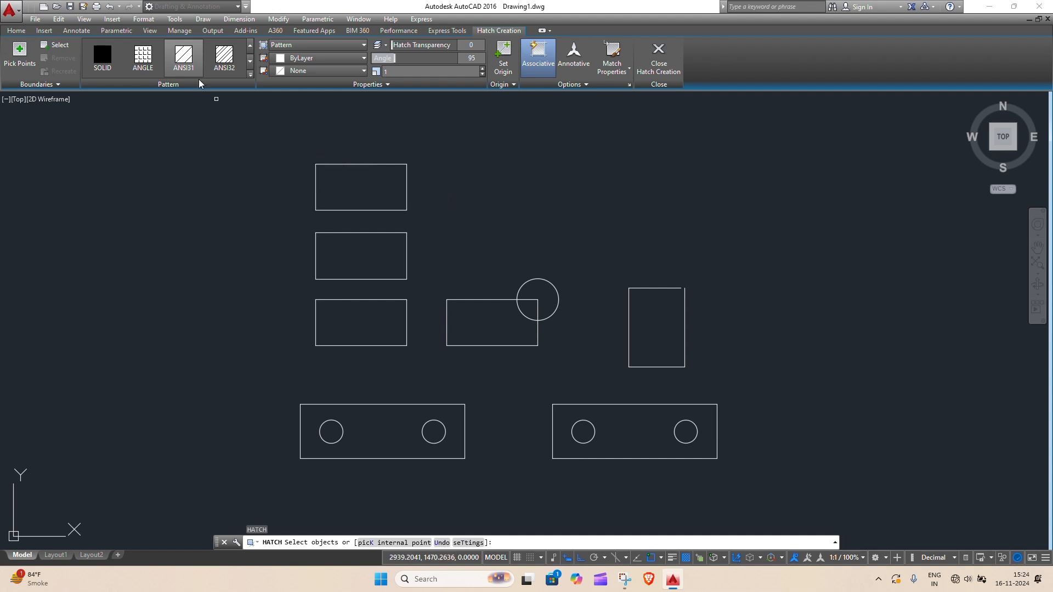
pyautogui.click(250, 74)
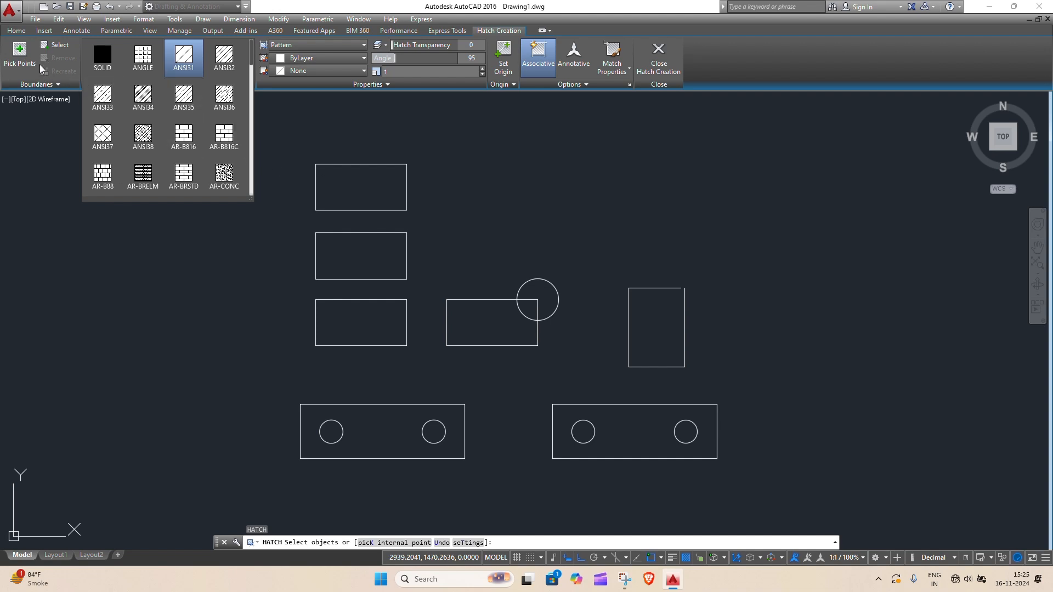
pyautogui.click(26, 55)
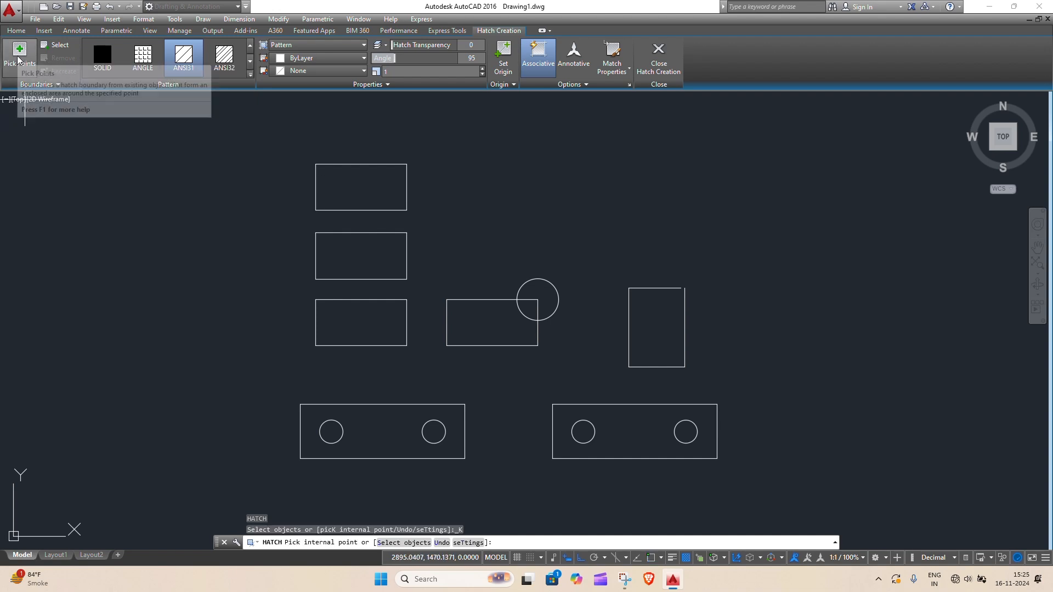
pyautogui.click(18, 60)
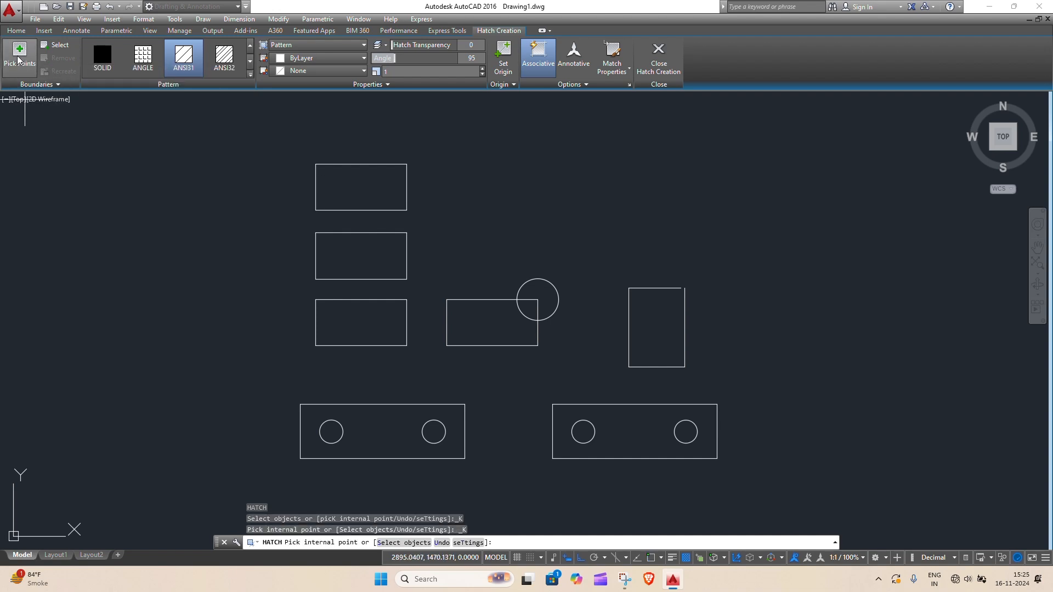
pyautogui.click(359, 192)
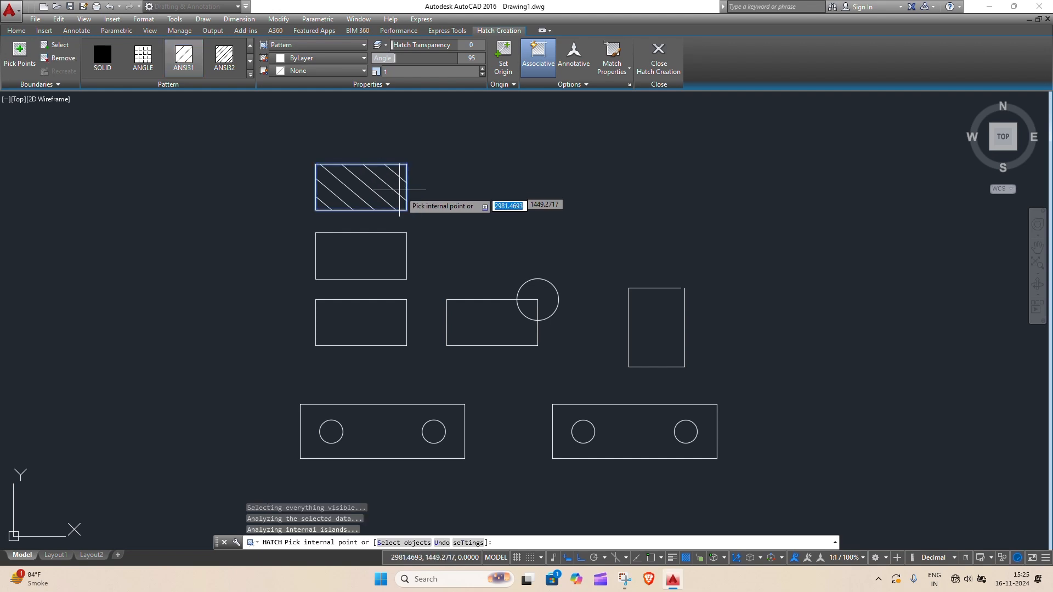
# Step: Reduce the ANSI31 hatch scale in the uppermost rectangle step by step to 0.49
pyautogui.click(483, 74)
pyautogui.click(483, 74)
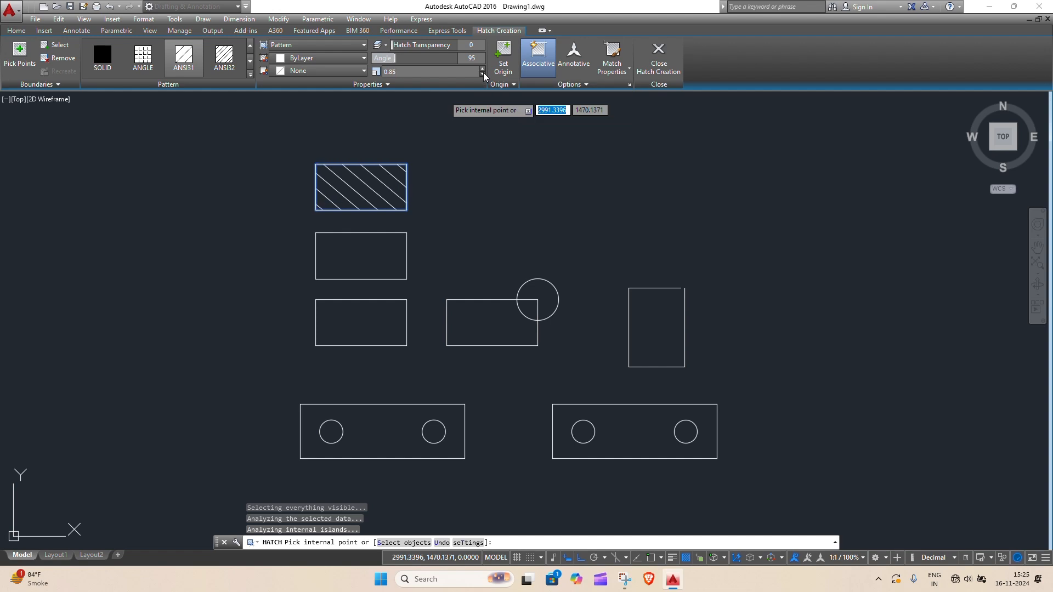
pyautogui.click(483, 74)
pyautogui.click(482, 74)
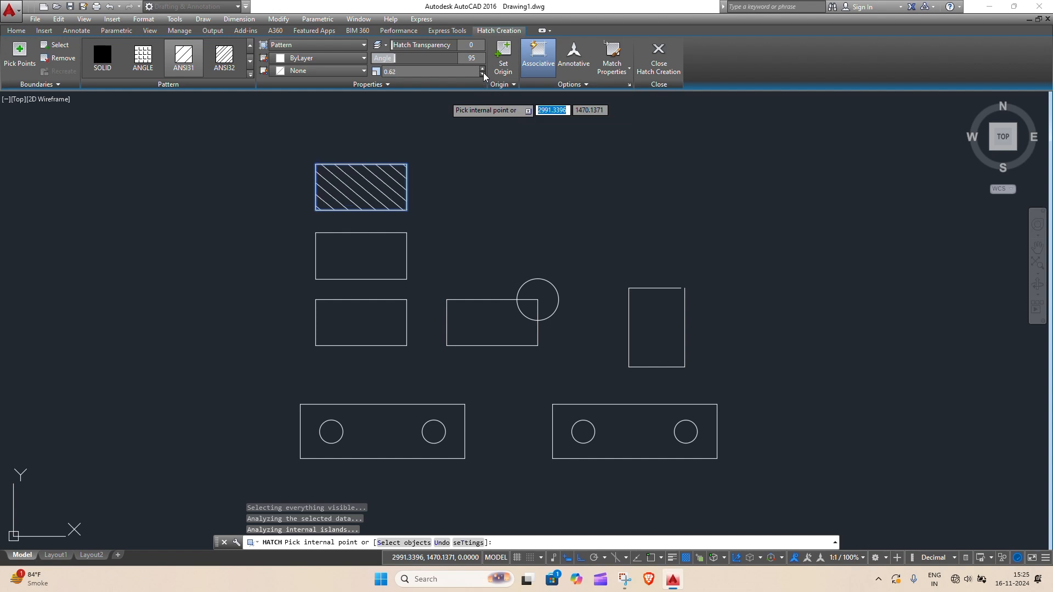
pyautogui.click(483, 74)
pyautogui.click(483, 74)
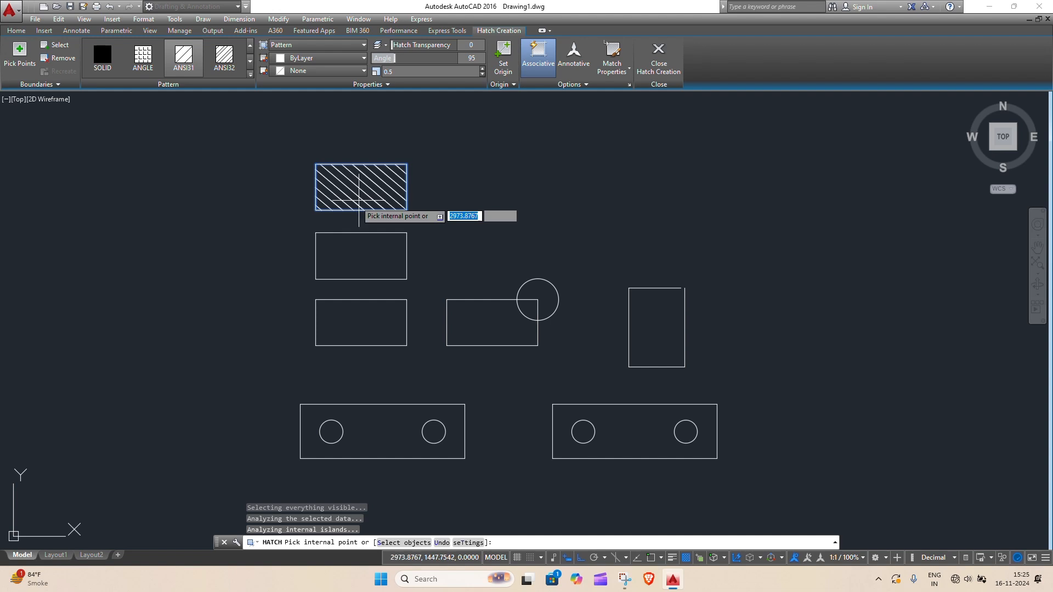
pyautogui.click(485, 76)
# Step: Try a hatch angle of 60 and set the angle to 90 for the uppermost rectangle's hatch
pyautogui.click(474, 57)
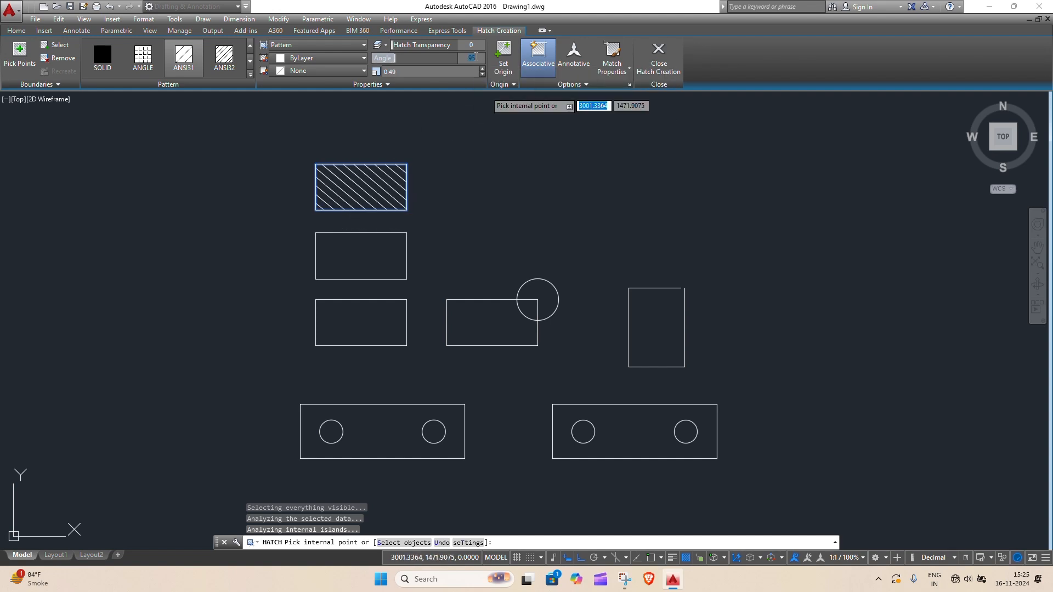
pyautogui.write('60')
pyautogui.press('Return')
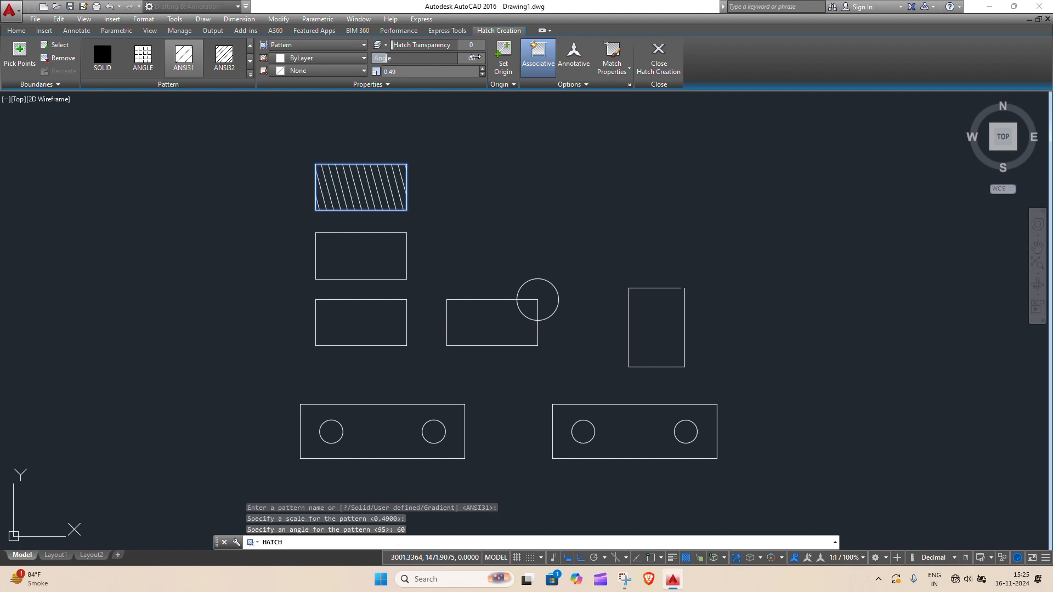
pyautogui.write('90')
pyautogui.press('Return')
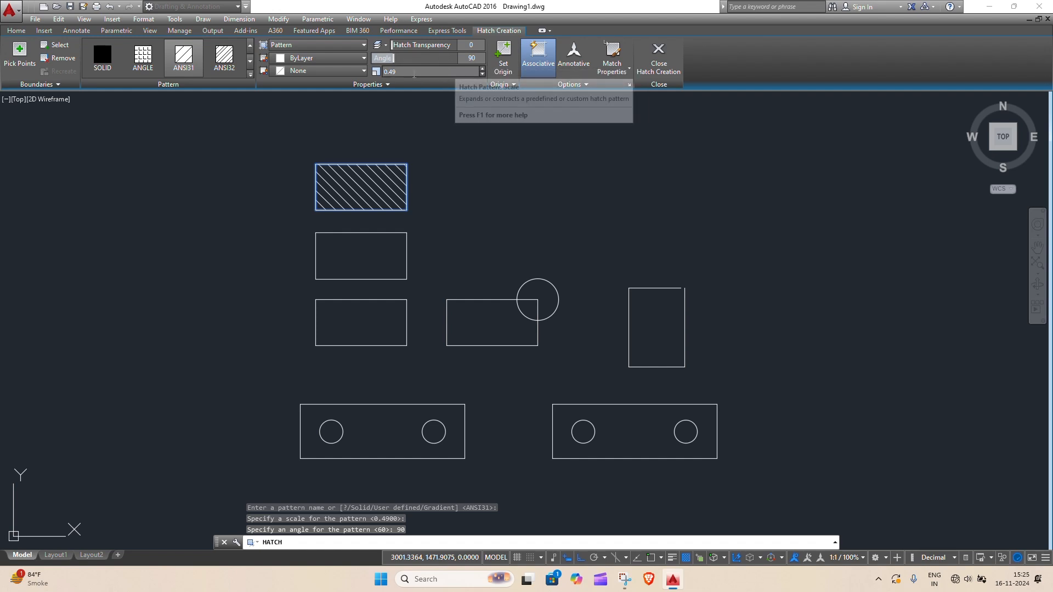
pyautogui.click(375, 184)
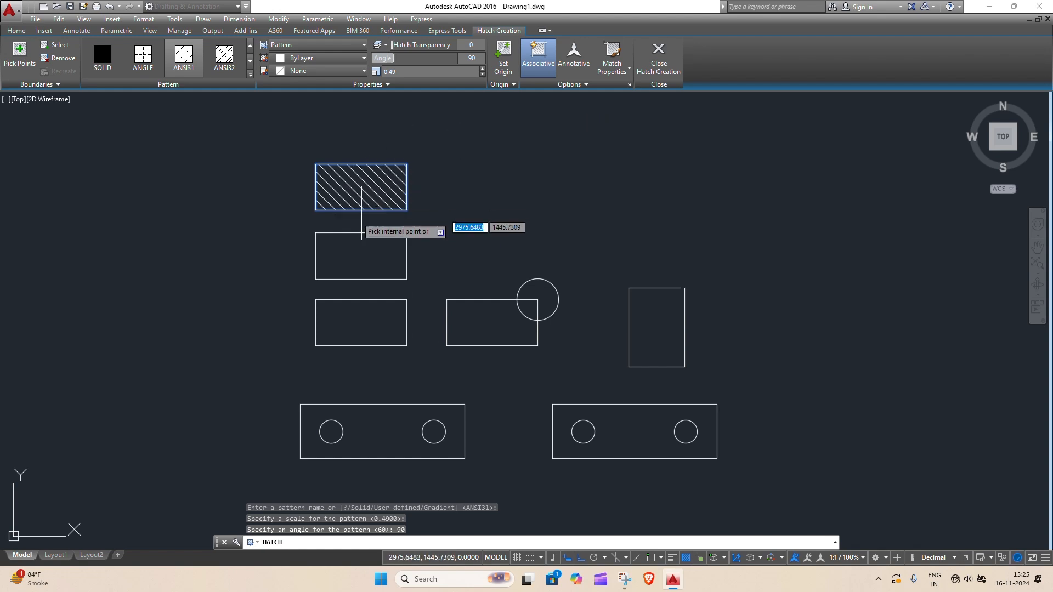
# Step: Change the hatch pattern to AR-B816 and vary its scale down to 0.22 and up to 0.65
pyautogui.click(250, 74)
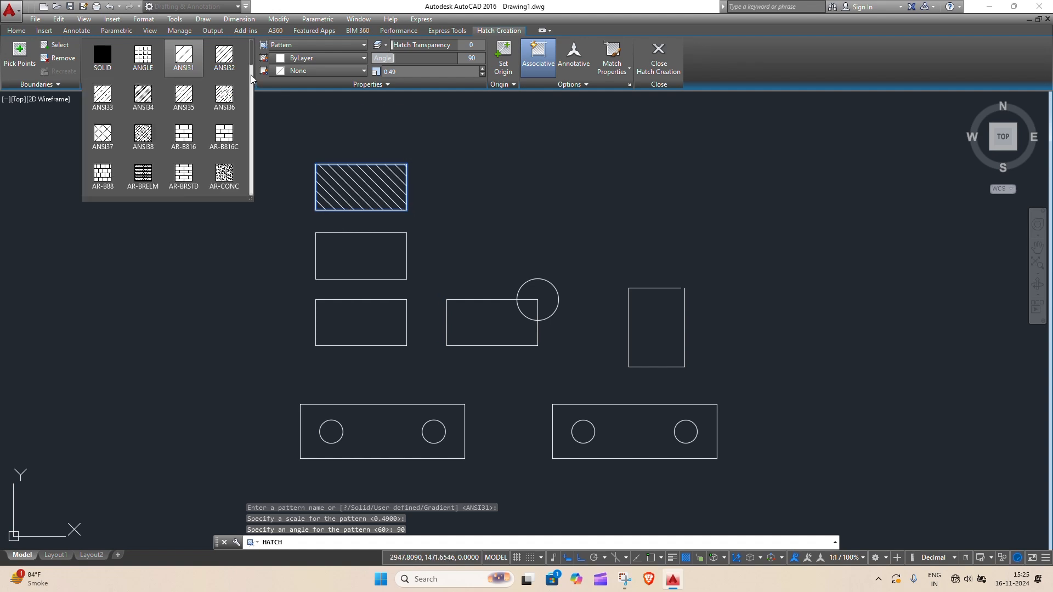
pyautogui.click(186, 135)
pyautogui.click(483, 72)
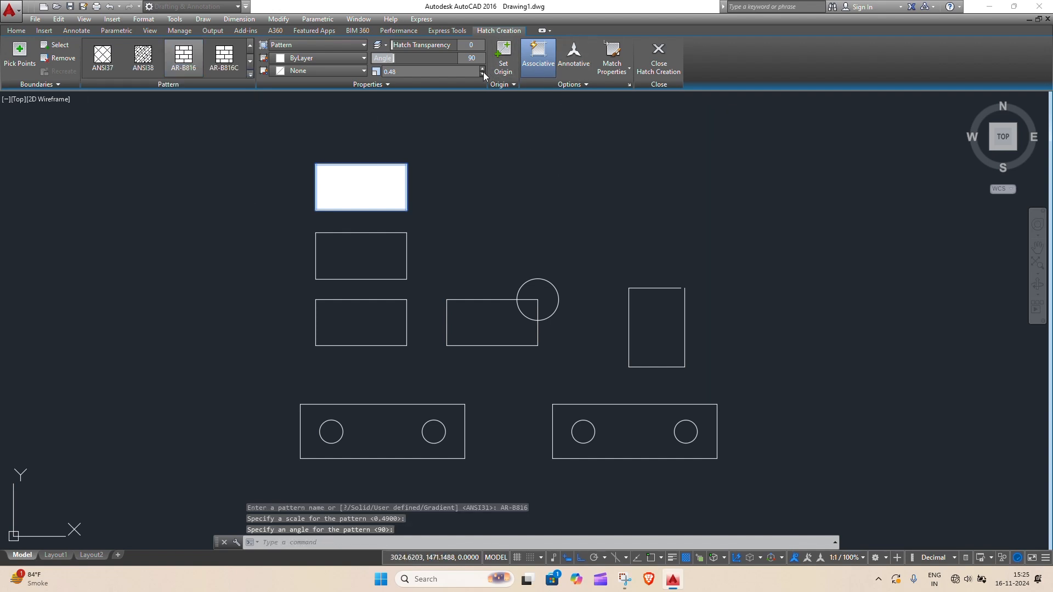
pyautogui.click(483, 73)
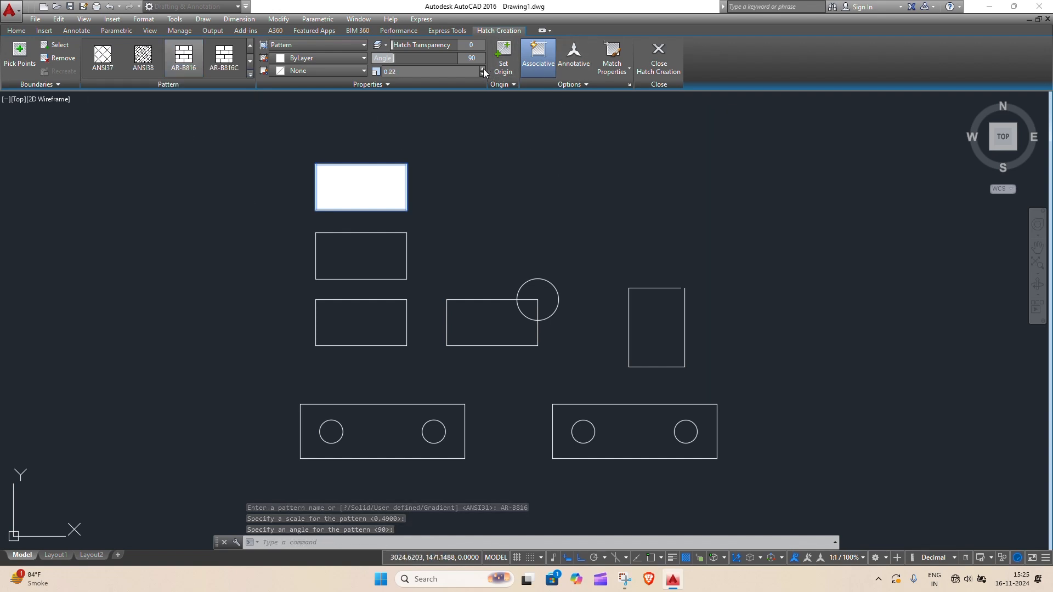
pyautogui.click(483, 69)
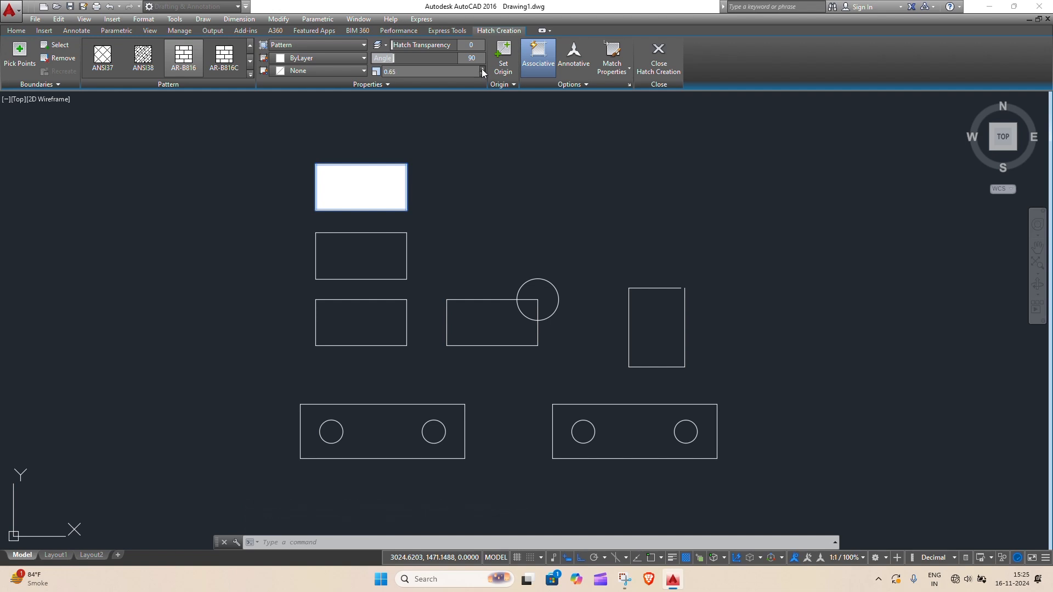
# Step: Try a scale of 50 for the AR-B816 hatch and finish the hatch with a scale of 0.05
pyautogui.moveTo(409, 72); pyautogui.dragTo(359, 78)
pyautogui.write('50')
pyautogui.scroll(8, 384, 173)
pyautogui.scroll(-12, 516, 216)
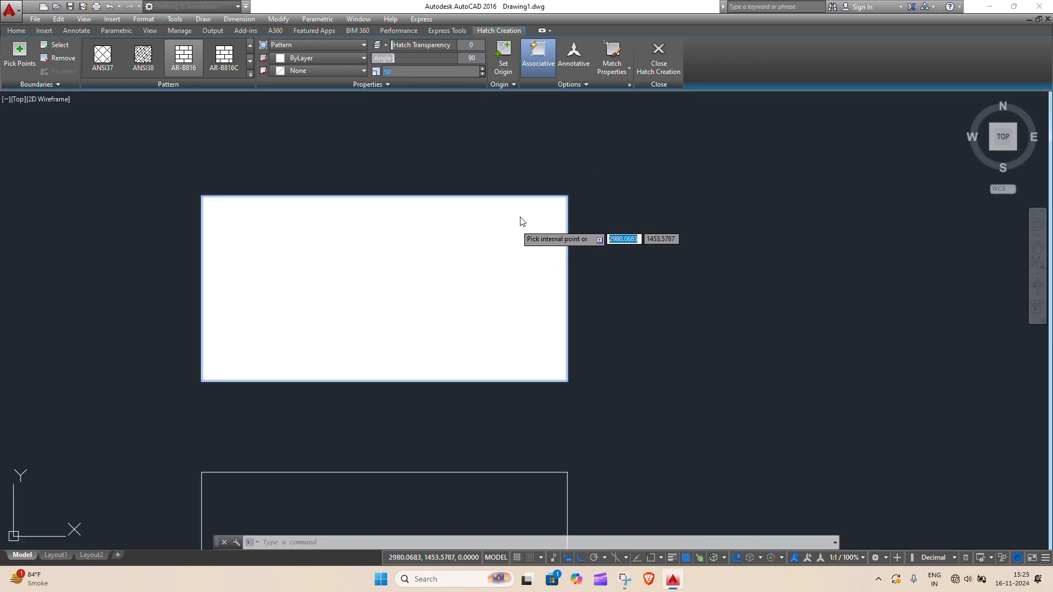
pyautogui.scroll(5, 507, 186)
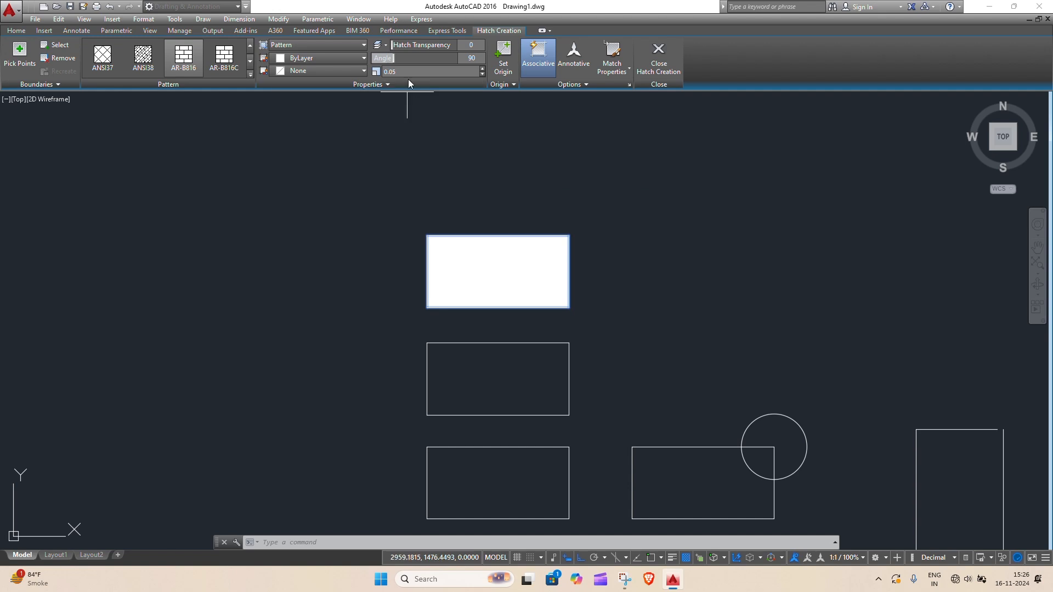
pyautogui.scroll(4, 524, 251)
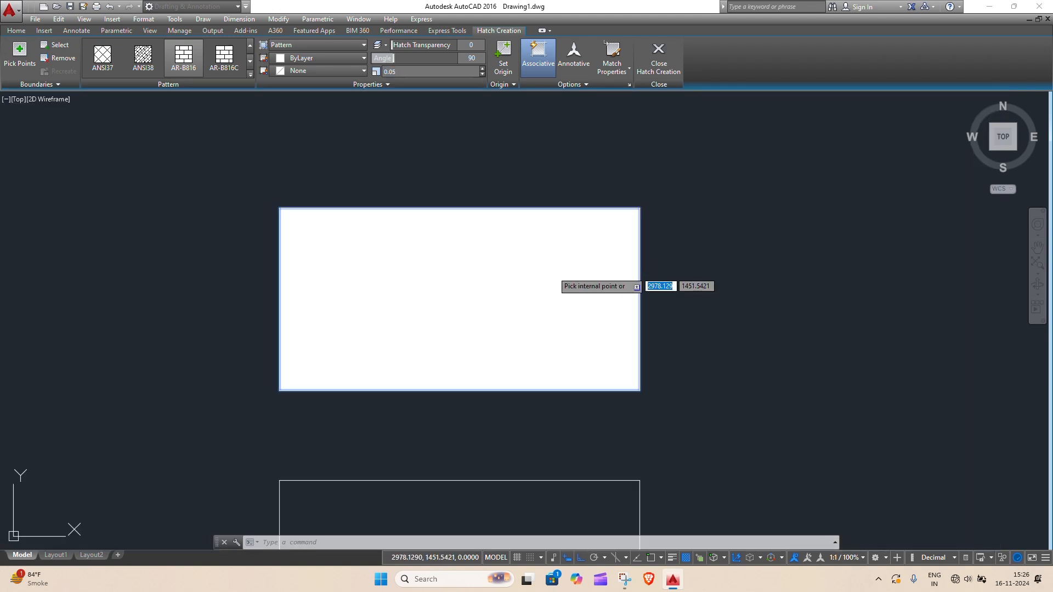
pyautogui.press('Escape')
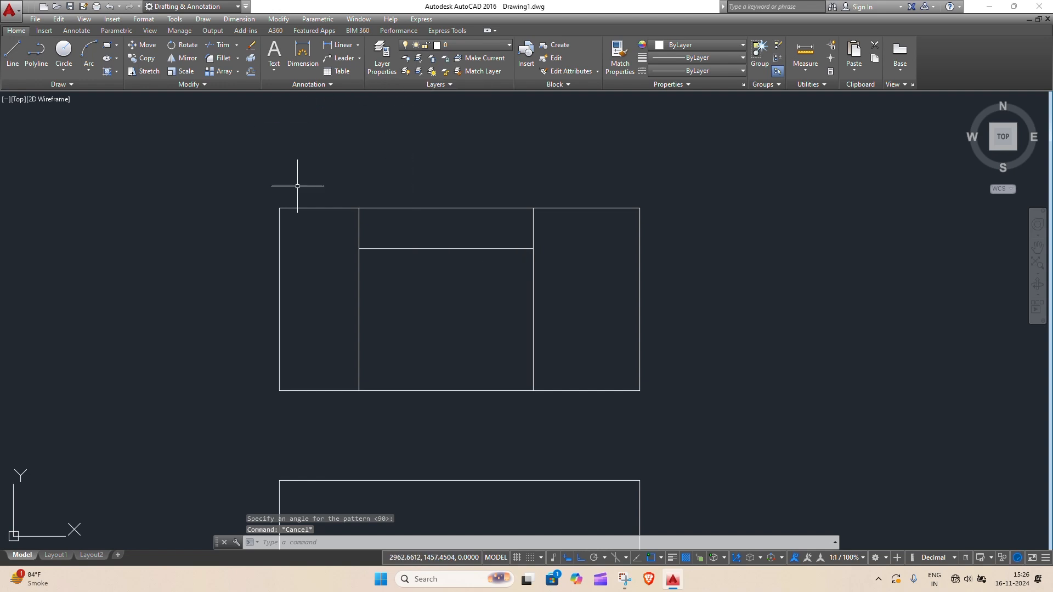
# Step: Edit the AR-B816 hatch in the uppermost rectangle, trying a scale of 1 and setting it to 0.01
pyautogui.click(426, 245)
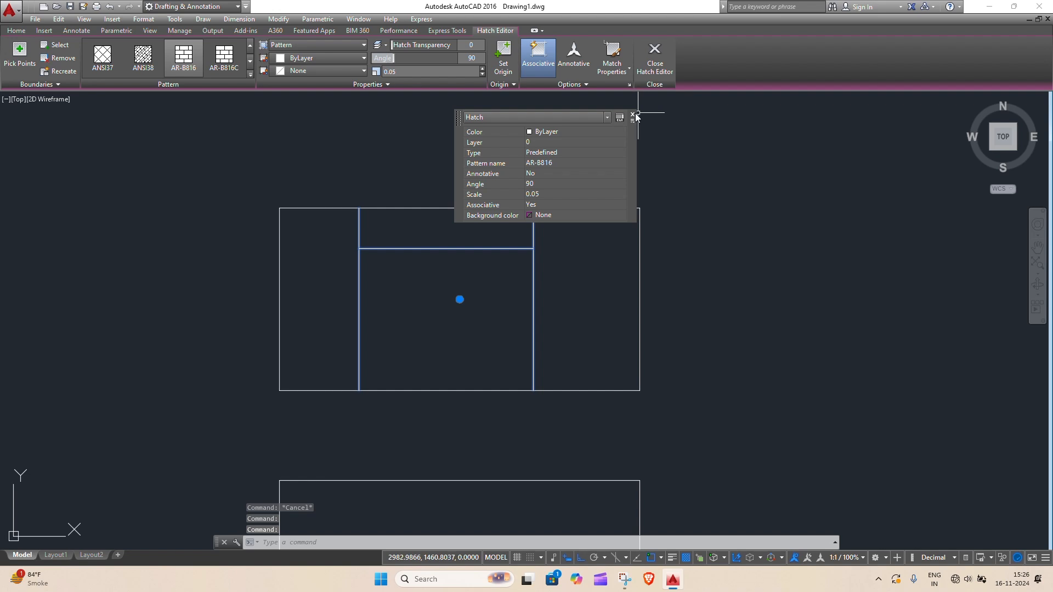
pyautogui.click(633, 117)
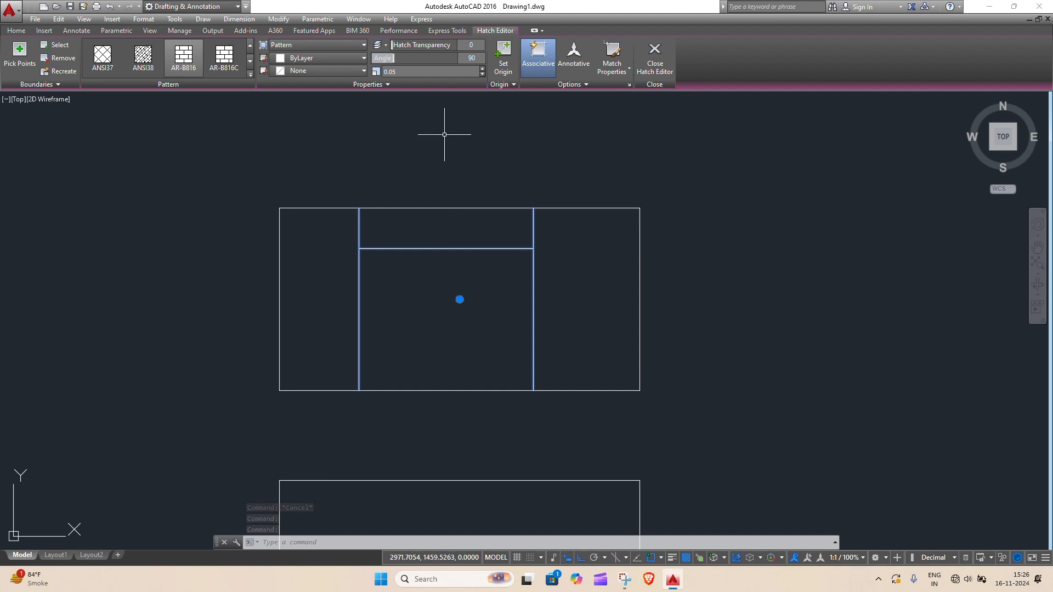
pyautogui.moveTo(412, 71); pyautogui.dragTo(370, 74)
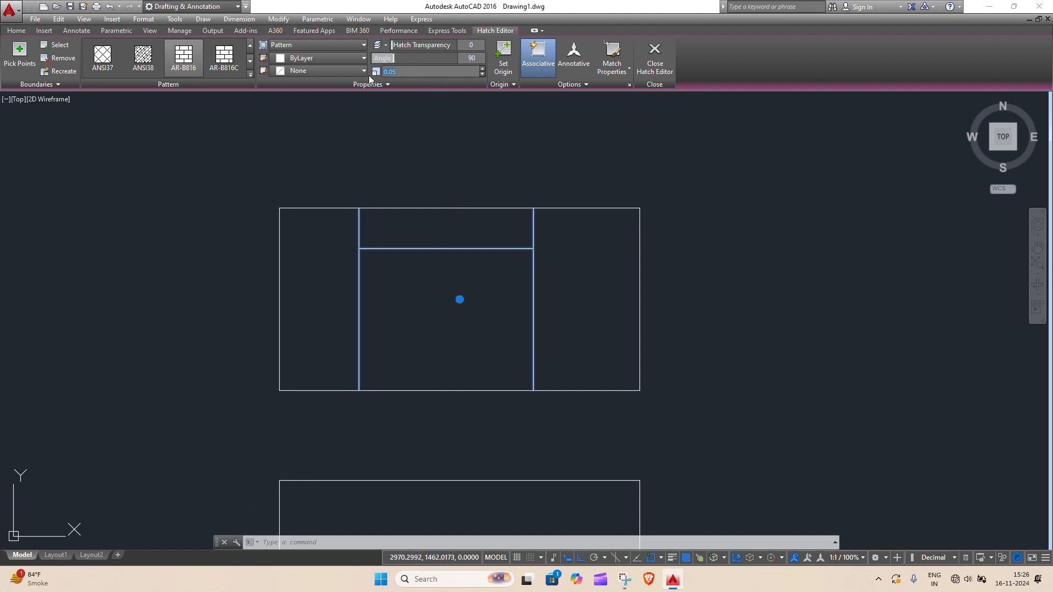
pyautogui.write('1')
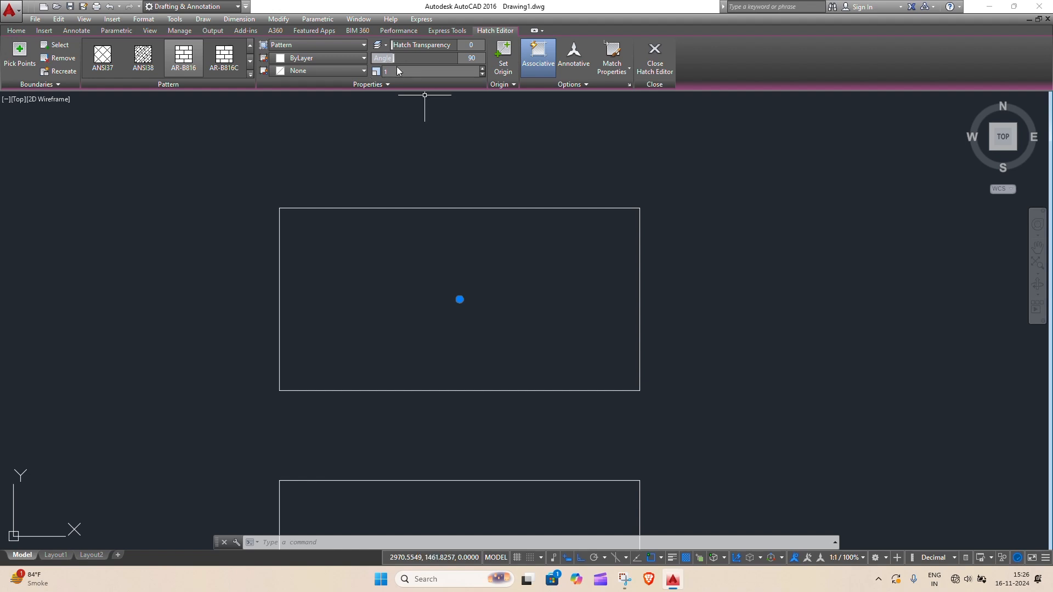
pyautogui.write('.01')
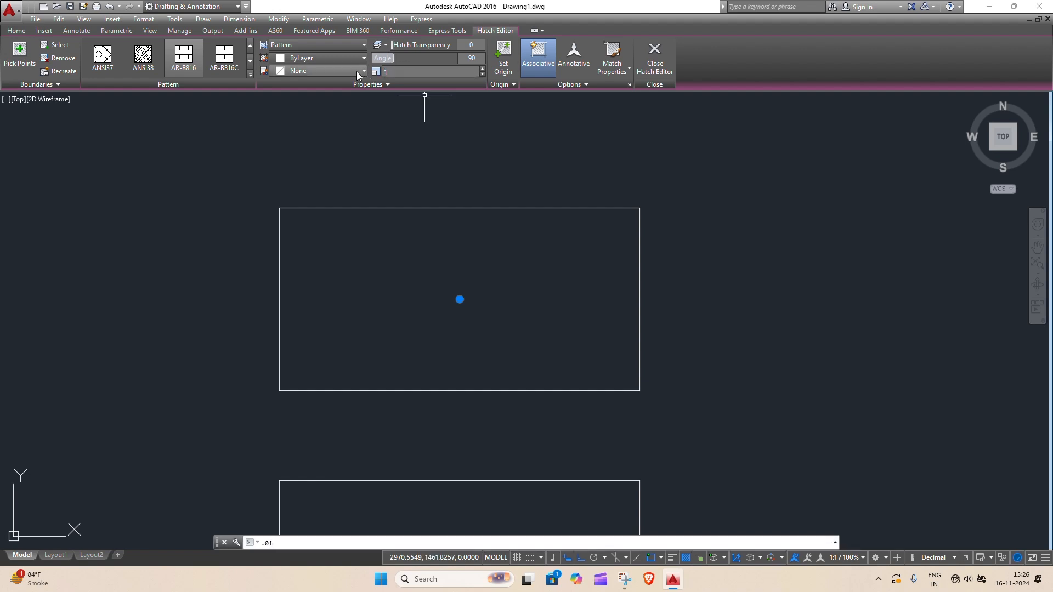
pyautogui.press('Return')
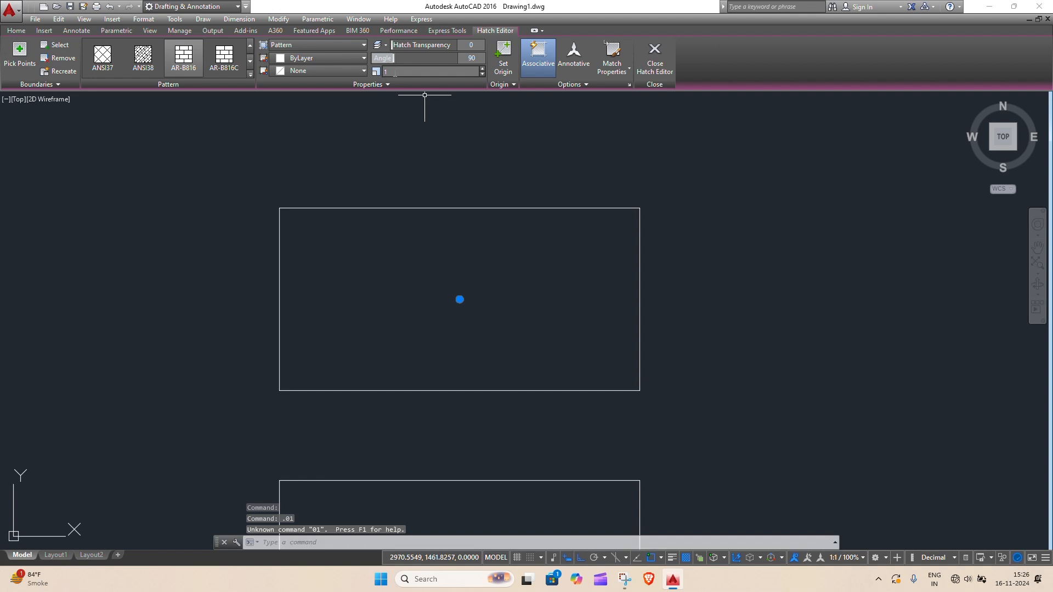
pyautogui.write('0.01')
pyautogui.press('Return')
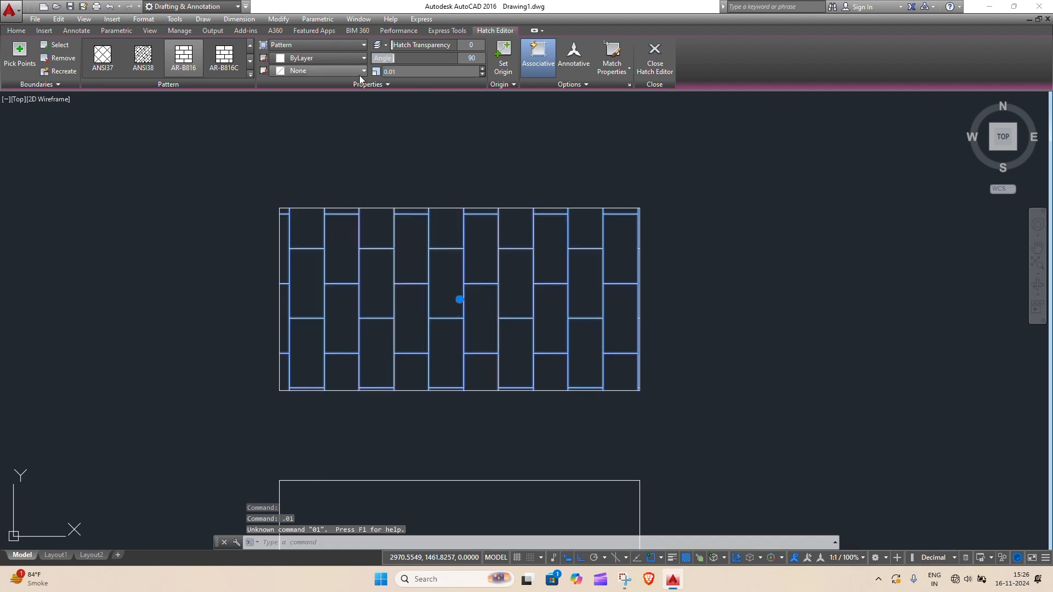
pyautogui.scroll(2, 607, 258)
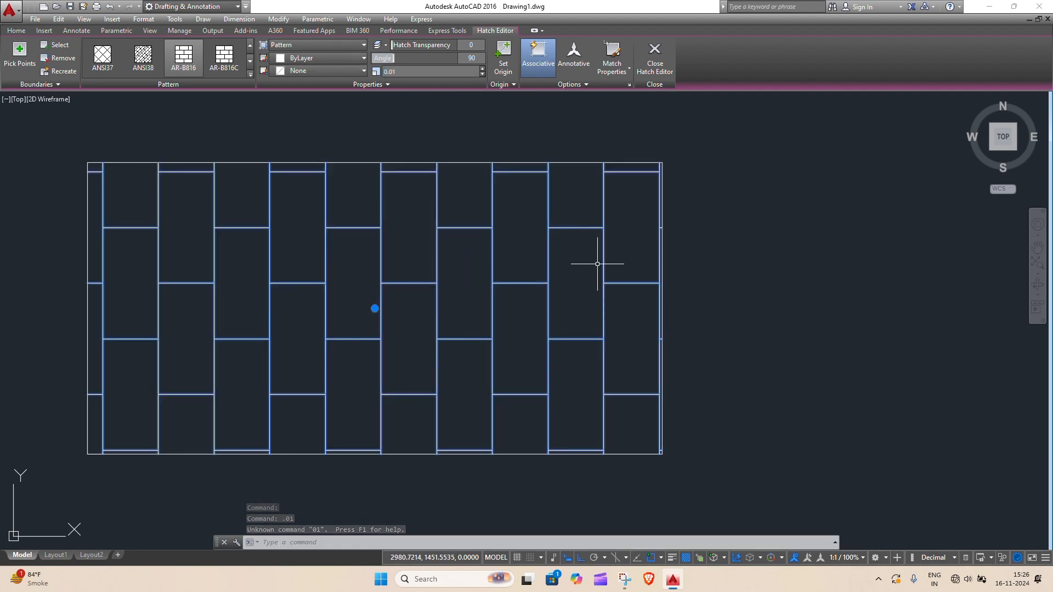
pyautogui.scroll(-2, 621, 255)
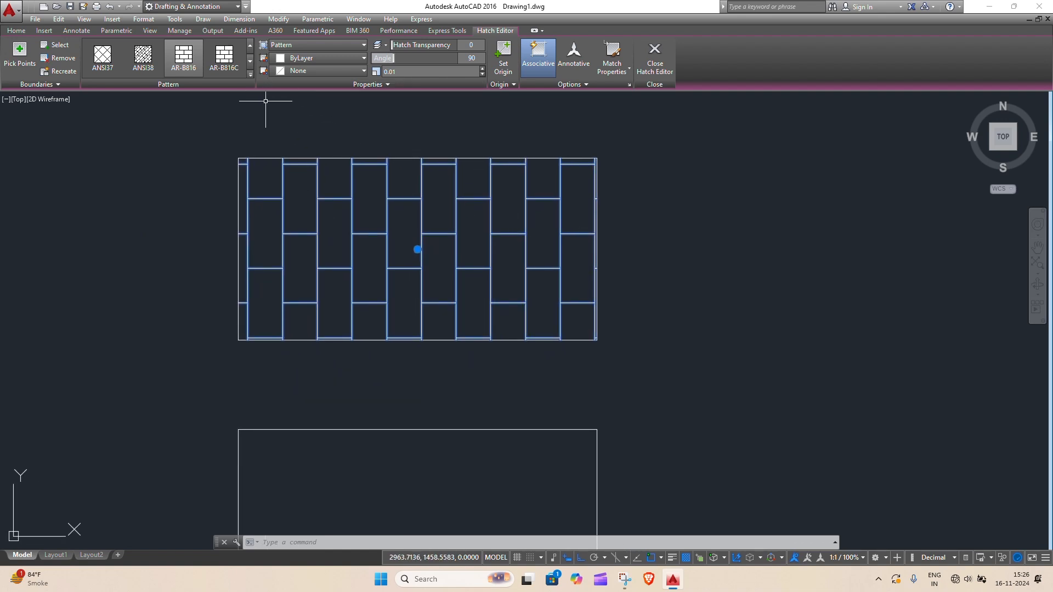
# Step: Change the selected hatch's pattern to ANSI34 and raise its scale step by step to 0.028
pyautogui.click(251, 74)
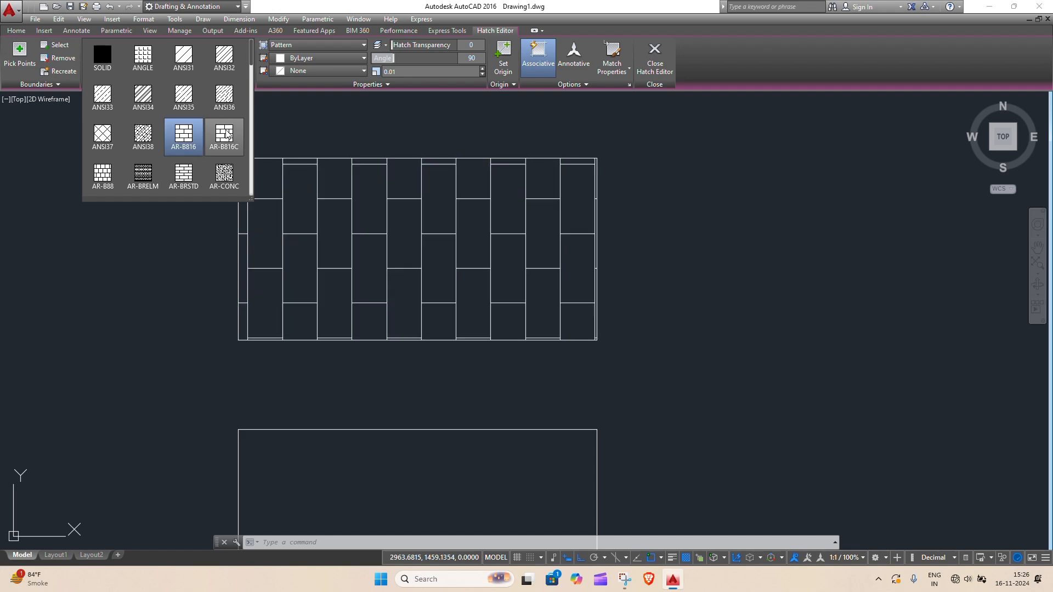
pyautogui.click(153, 99)
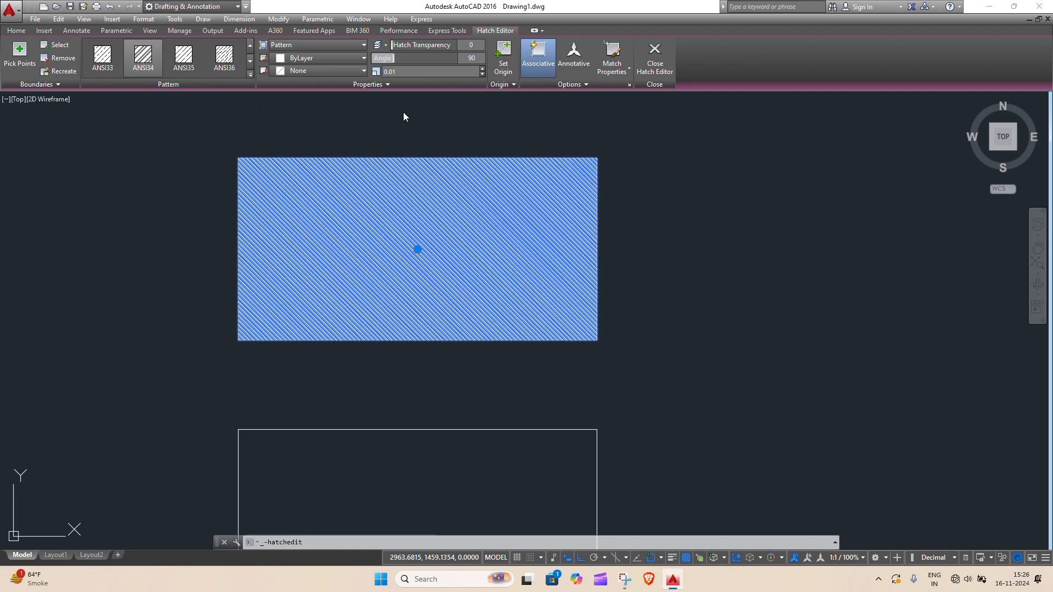
pyautogui.click(483, 69)
pyautogui.click(482, 69)
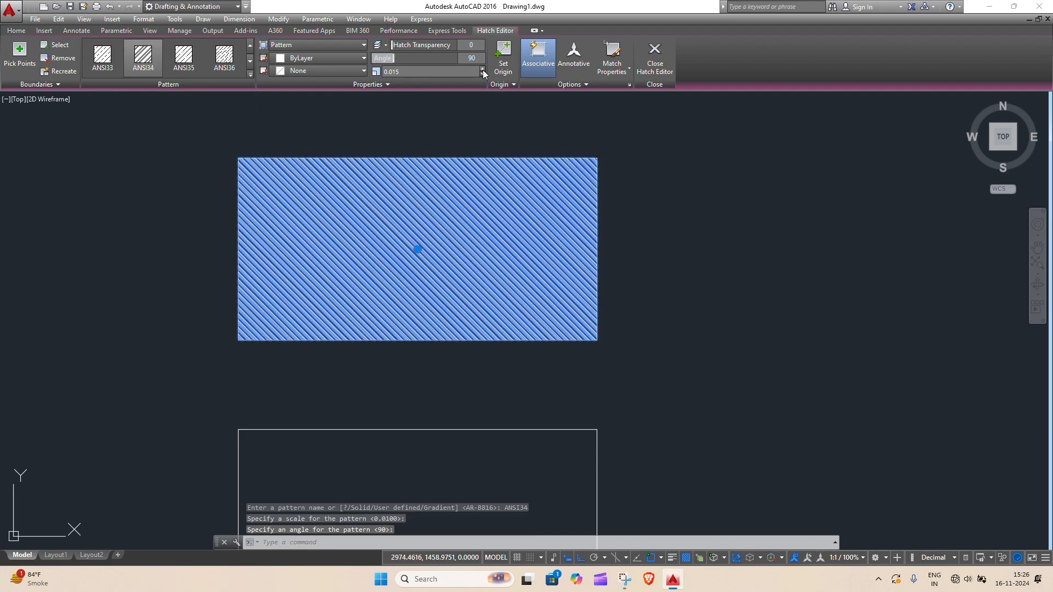
pyautogui.click(483, 69)
pyautogui.click(482, 69)
pyautogui.click(483, 69)
pyautogui.click(483, 70)
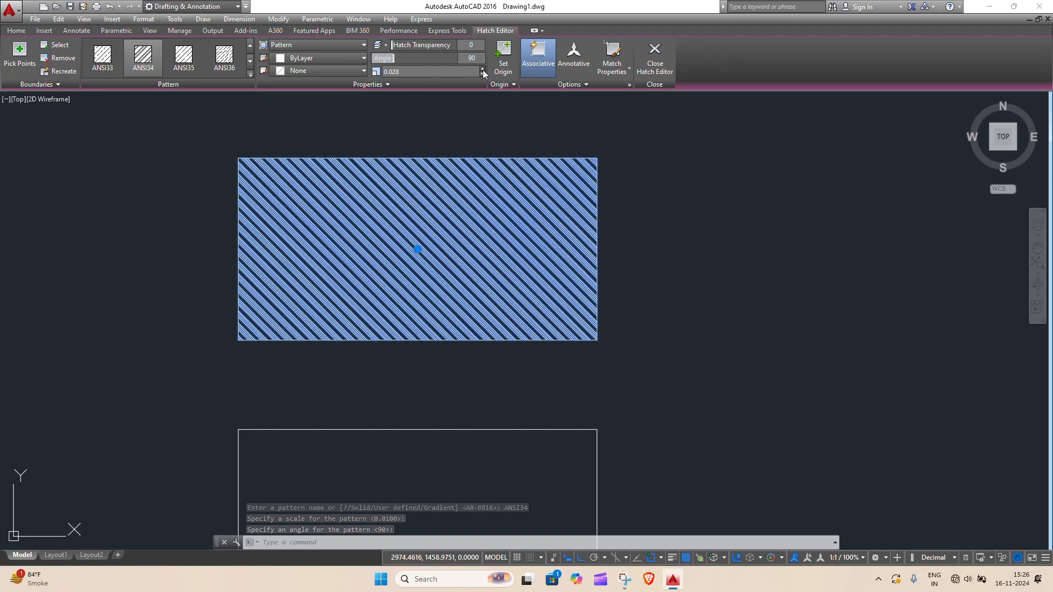
# Step: Raise the ANSI34 hatch's scale step by step to 0.038 and finish editing the hatch
pyautogui.click(483, 69)
pyautogui.click(483, 70)
pyautogui.click(483, 69)
pyautogui.click(482, 70)
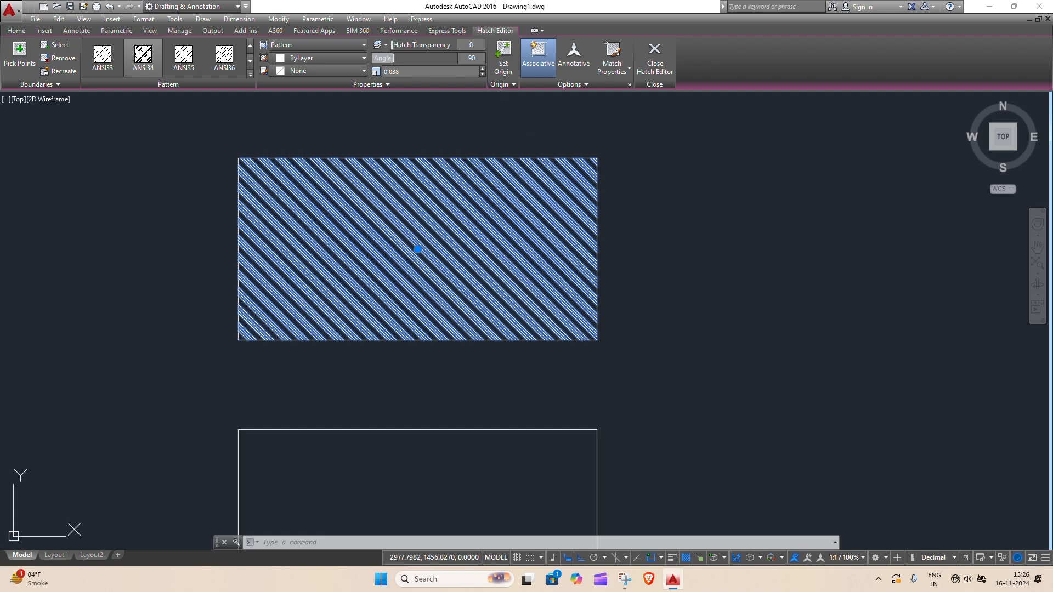
pyautogui.press('Escape')
# Step: Start a new hatch and set its type to Gradient
pyautogui.scroll(-2, 522, 281)
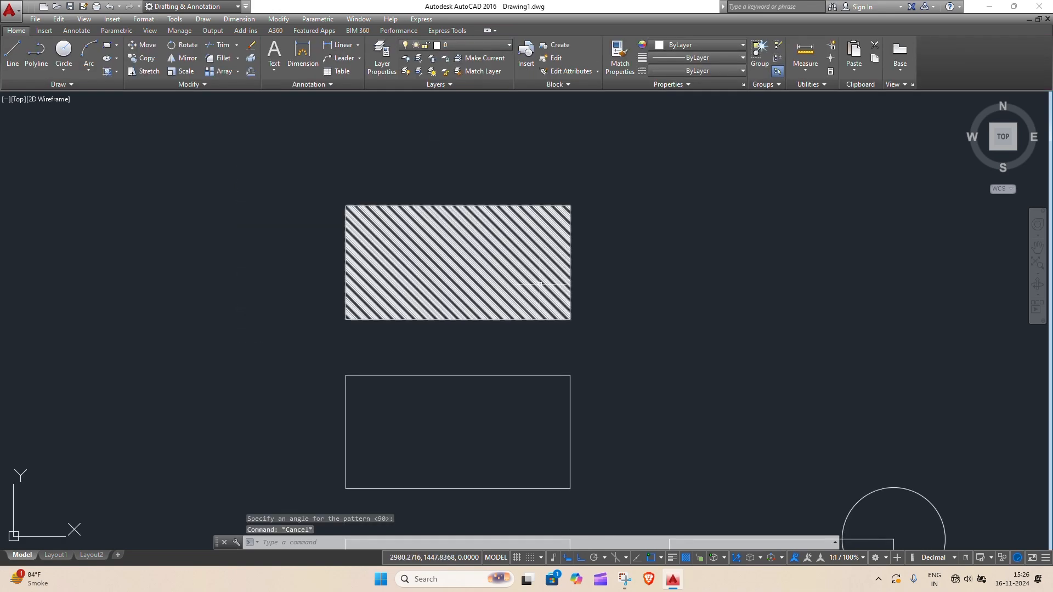
pyautogui.moveTo(541, 282); pyautogui.dragTo(534, 250, button='middle')
pyautogui.write('h')
pyautogui.press('Return')
pyautogui.scroll(-4, 572, 334)
pyautogui.moveTo(574, 334); pyautogui.dragTo(498, 273, button='middle')
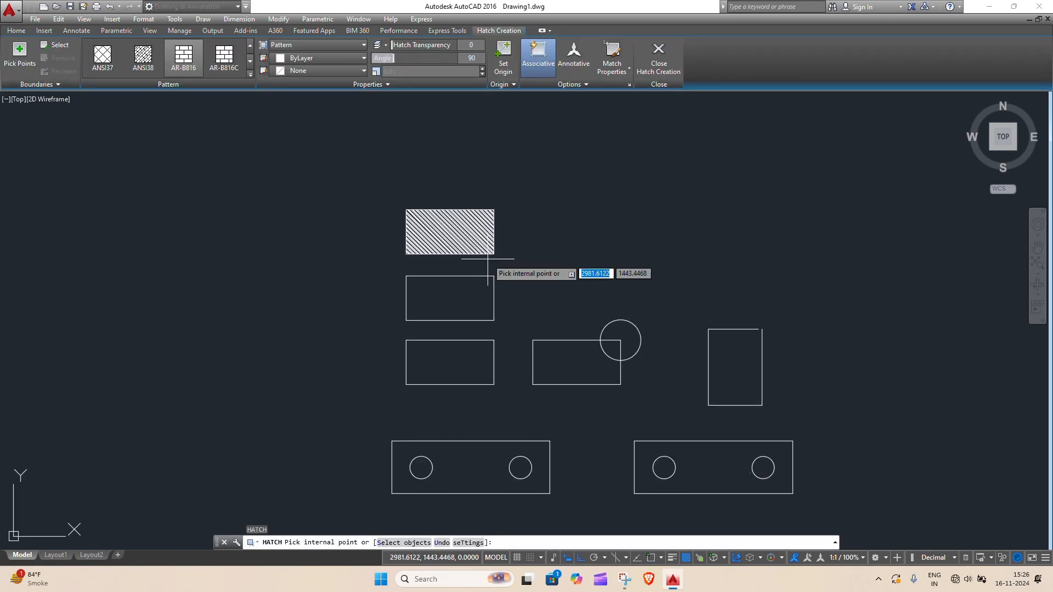
pyautogui.scroll(4, 497, 256)
pyautogui.click(308, 45)
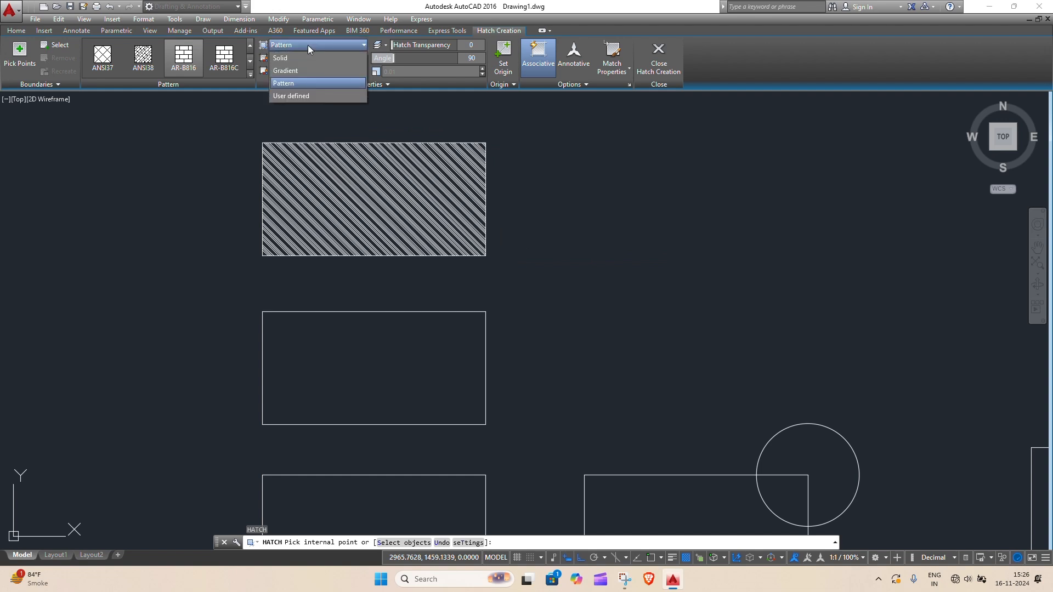
pyautogui.click(309, 70)
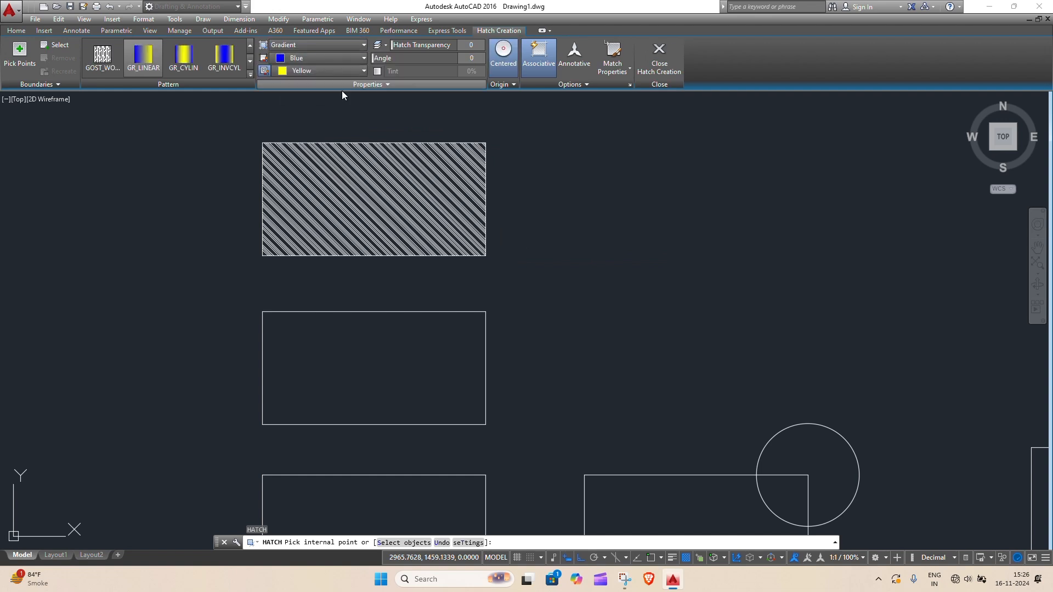
# Step: Fill the empty rectangle directly below the ANSI34 hatch with the GR_SPHER gradient
pyautogui.click(252, 73)
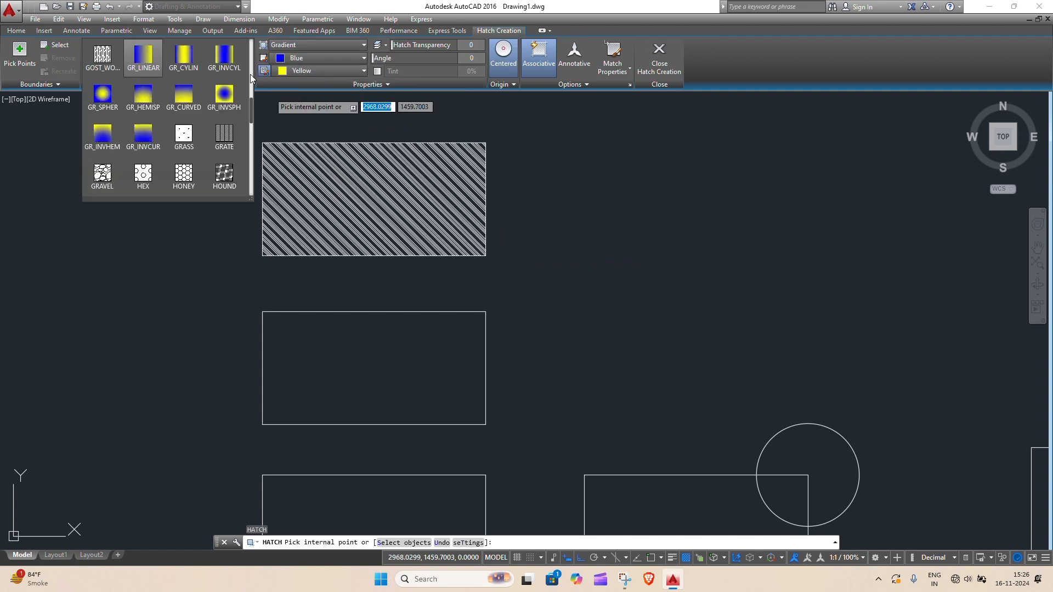
pyautogui.click(104, 100)
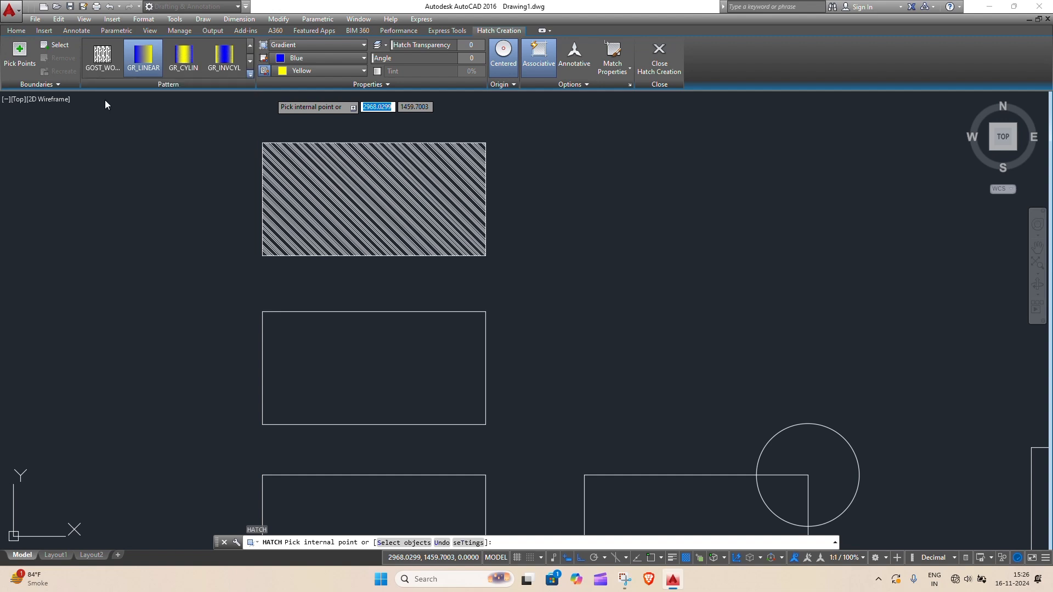
pyautogui.click(381, 404)
pyautogui.scroll(-2, 492, 354)
pyautogui.moveTo(509, 322)
pyautogui.mouseDown(button='middle')
pyautogui.moveTo(523, 197)
pyautogui.moveTo(546, 231)
pyautogui.mouseUp(button='middle')
pyautogui.scroll(2, 554, 209)
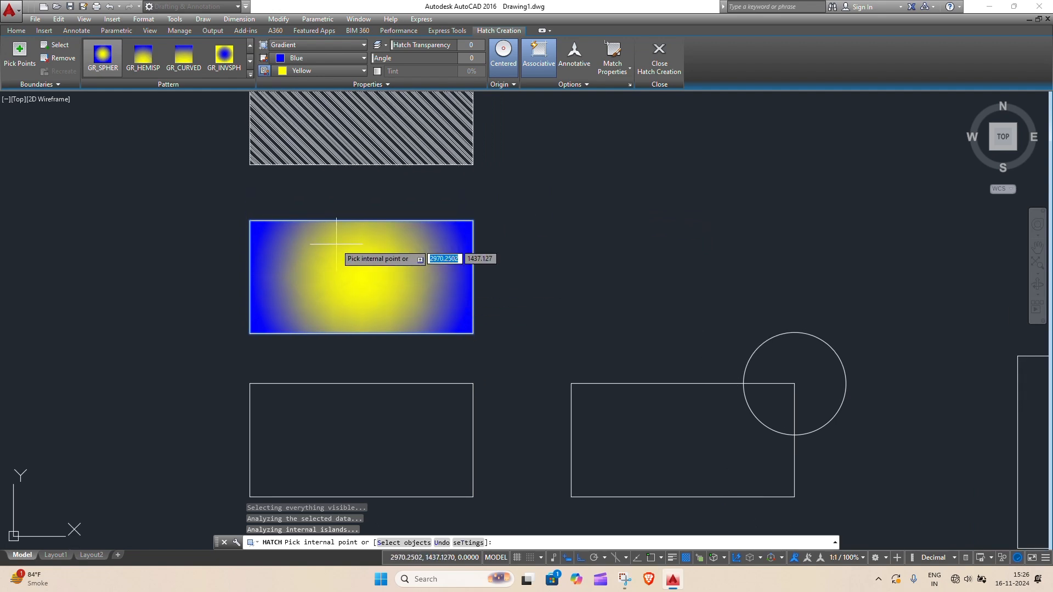
# Step: Set the gradient's first colour to yellow 248,215,49 and its second colour to red 205,32,39
pyautogui.click(340, 61)
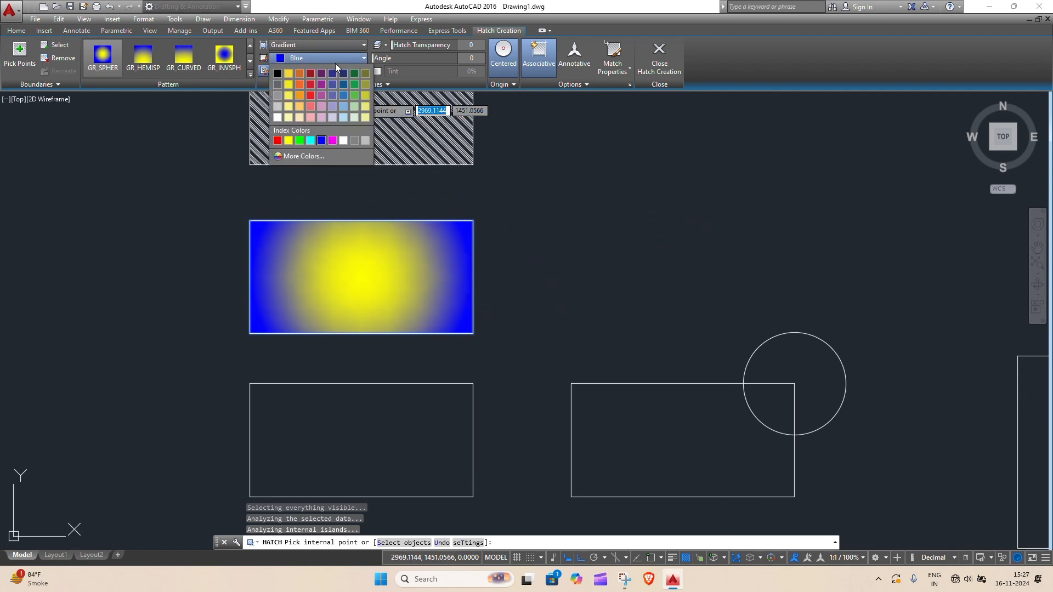
pyautogui.click(289, 74)
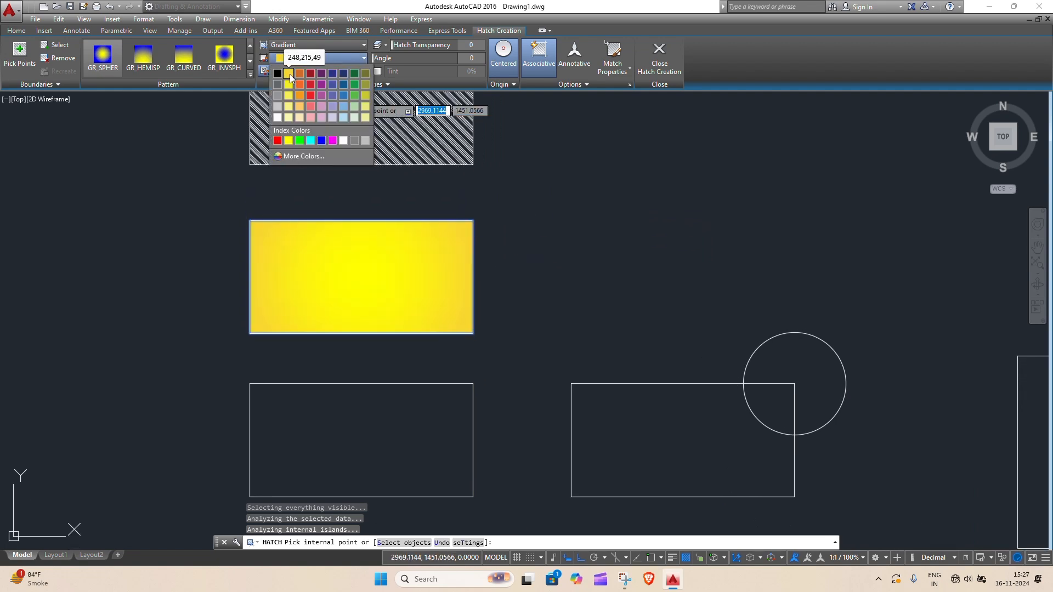
pyautogui.click(322, 71)
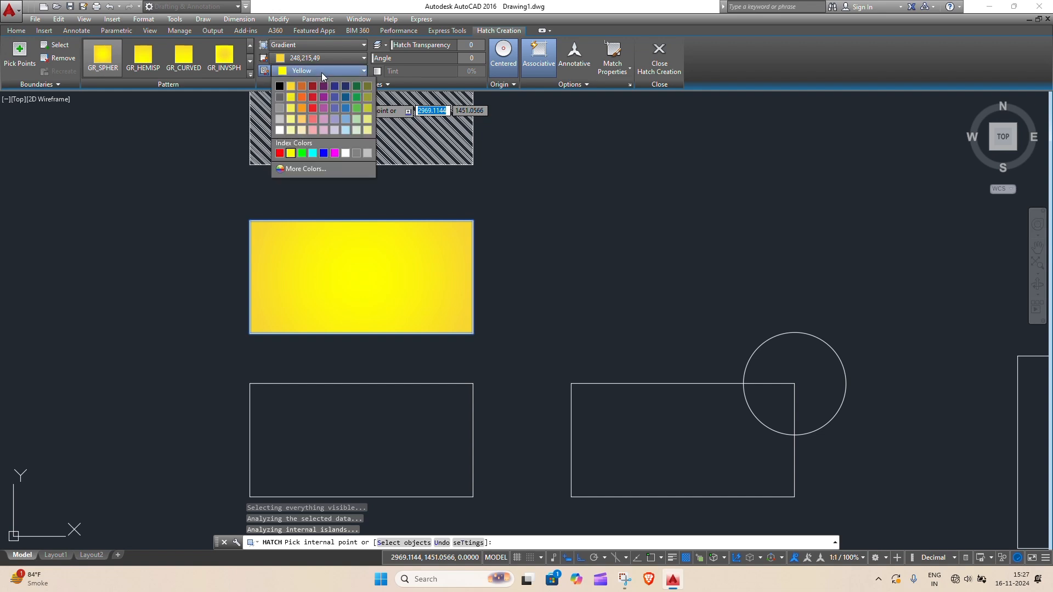
pyautogui.click(311, 98)
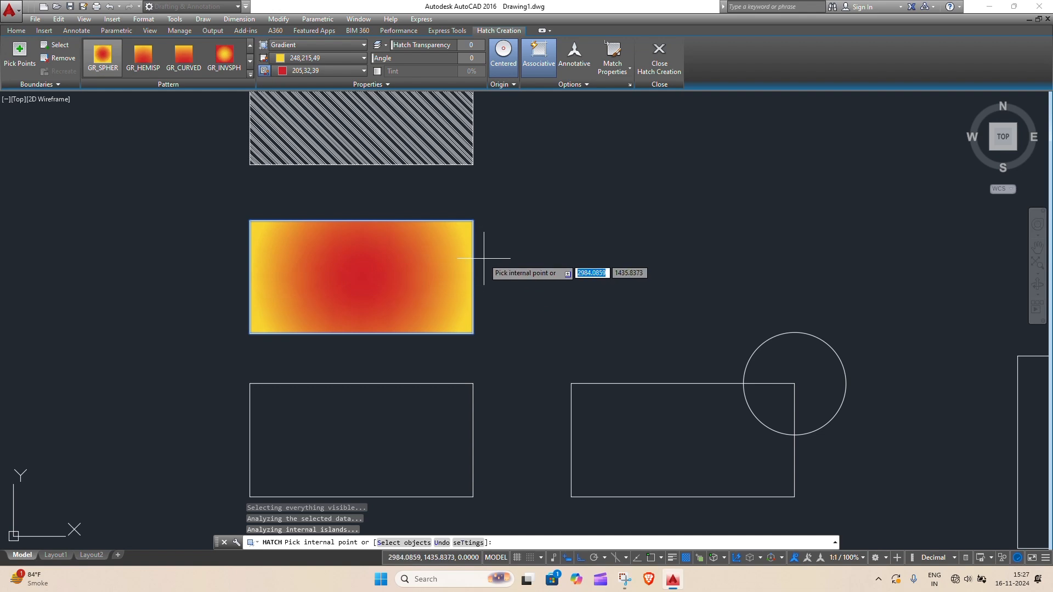
# Step: Change the gradient fill to the Solid hatch type and end the Hatch command
pyautogui.scroll(-3, 487, 260)
pyautogui.scroll(3, 466, 275)
pyautogui.moveTo(430, 259); pyautogui.dragTo(431, 181, button='middle')
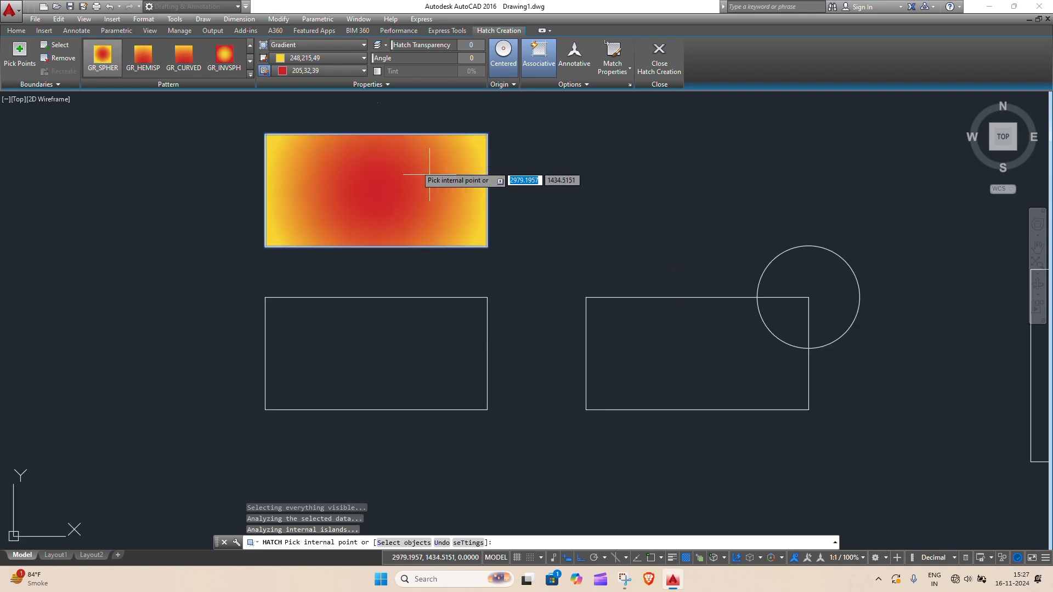
pyautogui.click(335, 45)
pyautogui.click(289, 57)
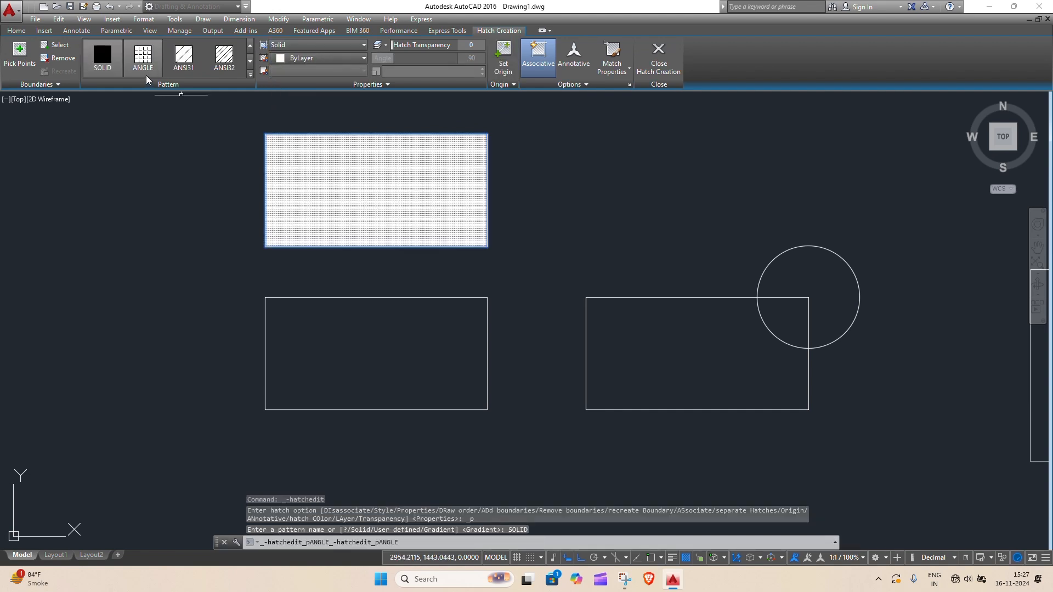
pyautogui.press('Escape')
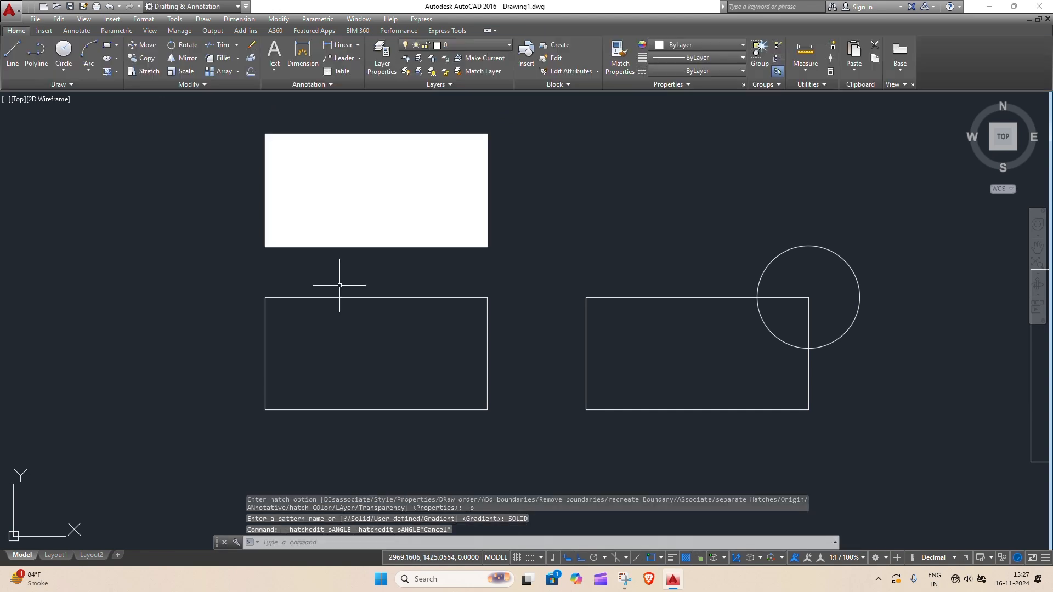
# Step: Delete the white solid hatch from the rectangle below the ANSI34 hatch
pyautogui.click(374, 197)
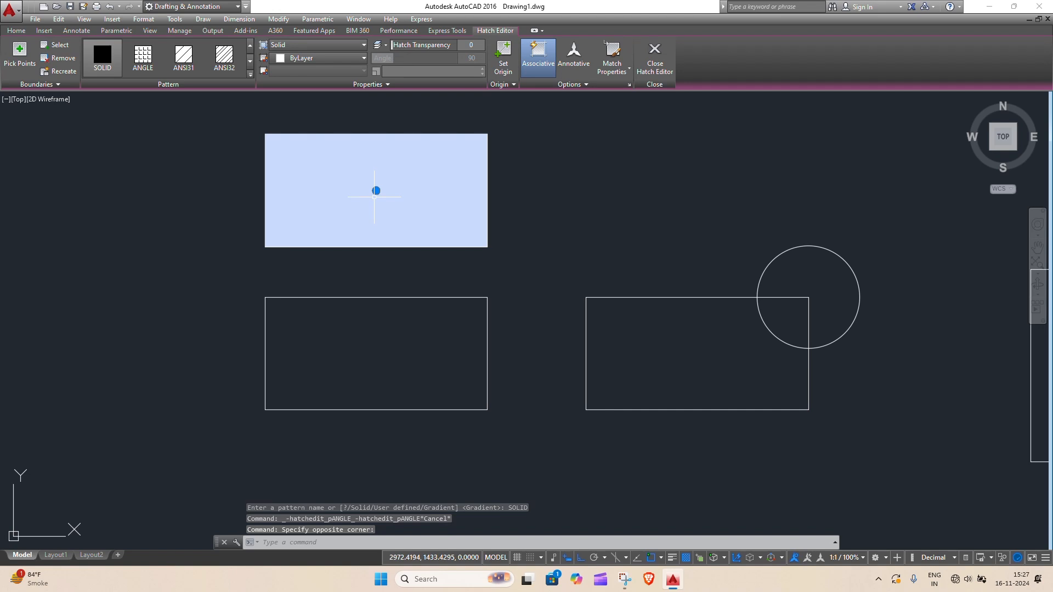
pyautogui.press('Delete')
pyautogui.press('Escape')
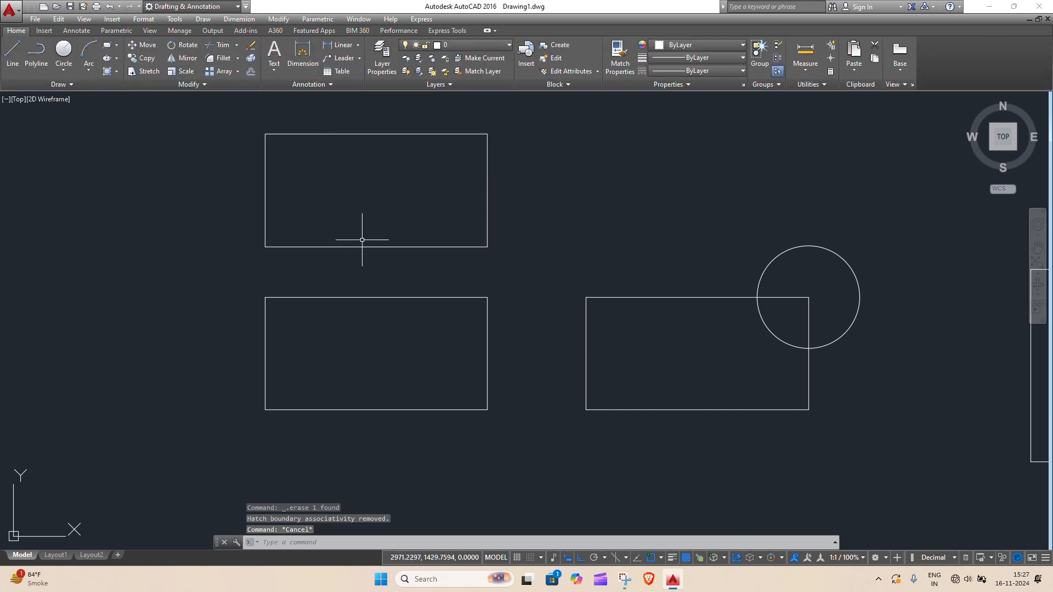
# Step: Fill the rectangle below the ANSI34 hatch with a Solid hatch in dark blue 41,49,137
pyautogui.write('h')
pyautogui.press('Return')
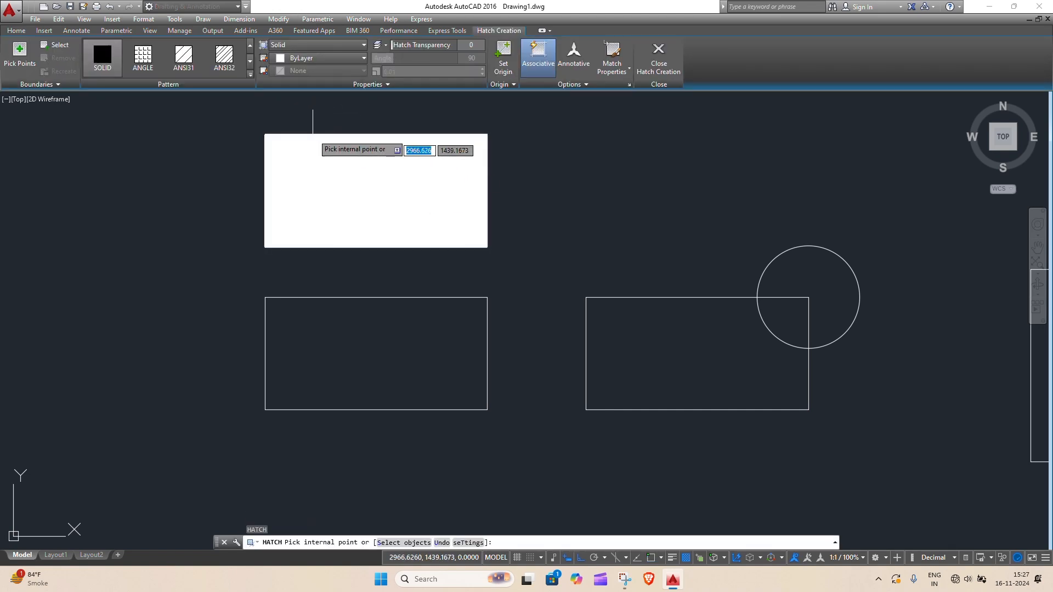
pyautogui.click(293, 45)
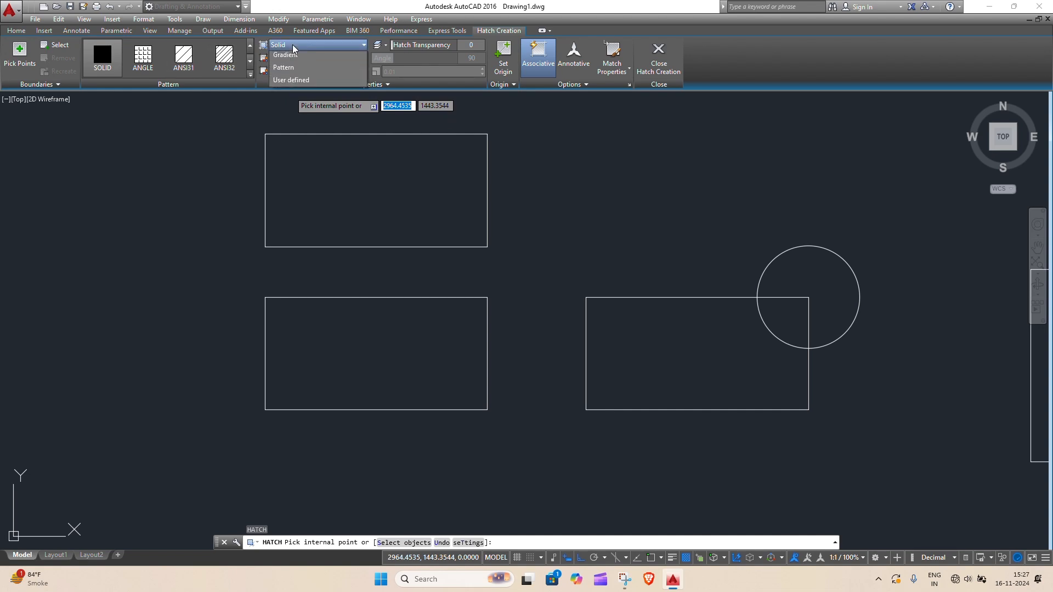
pyautogui.click(291, 58)
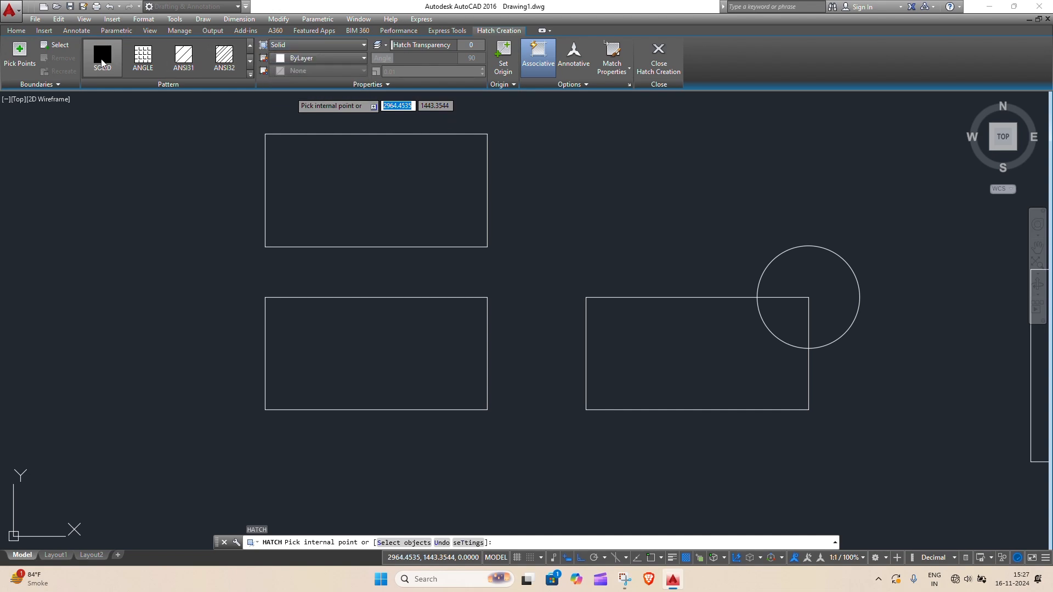
pyautogui.click(343, 60)
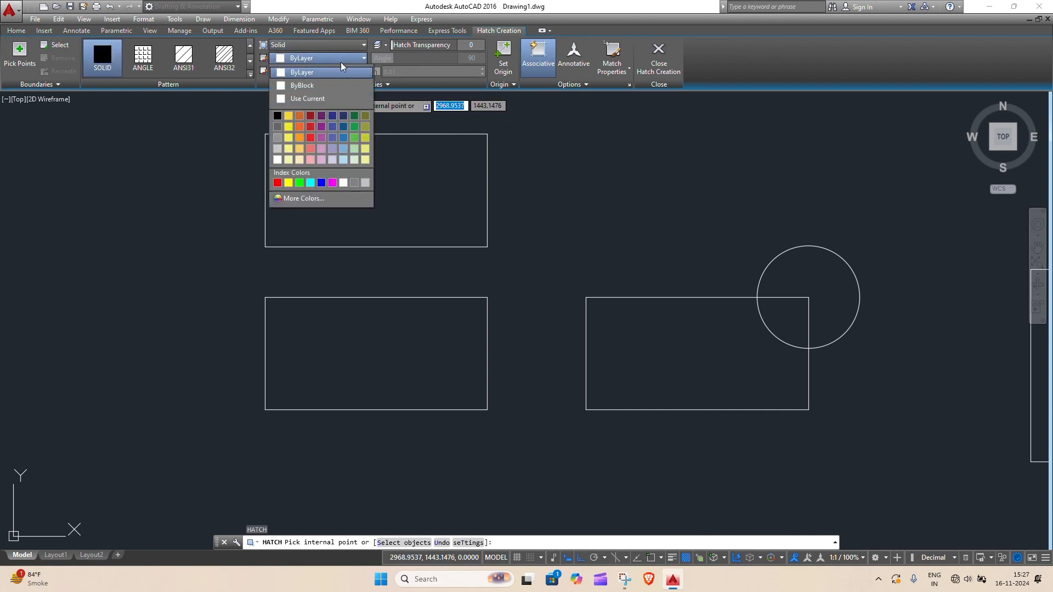
pyautogui.click(332, 127)
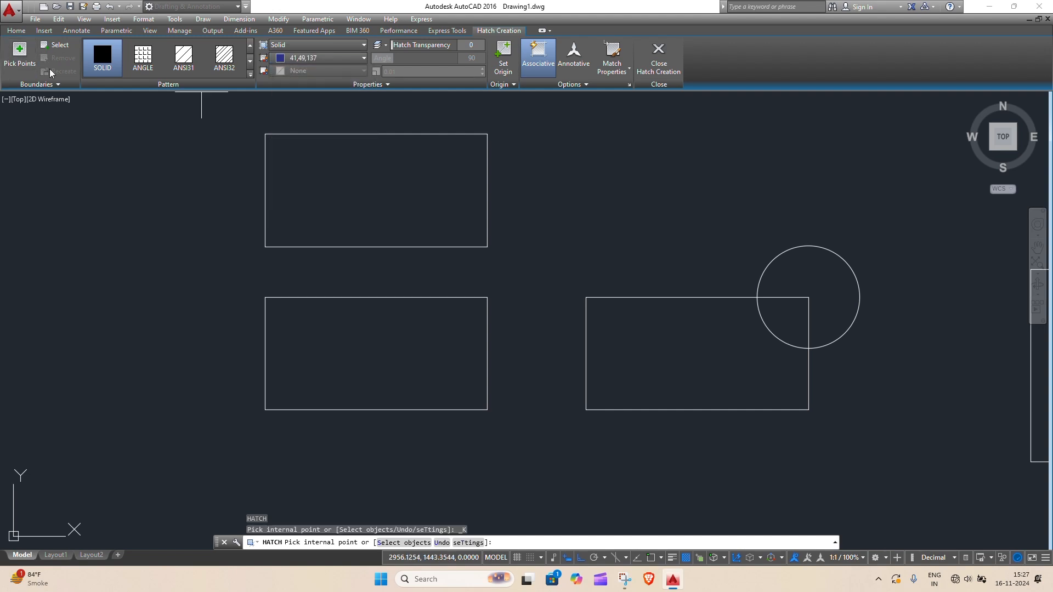
pyautogui.click(380, 183)
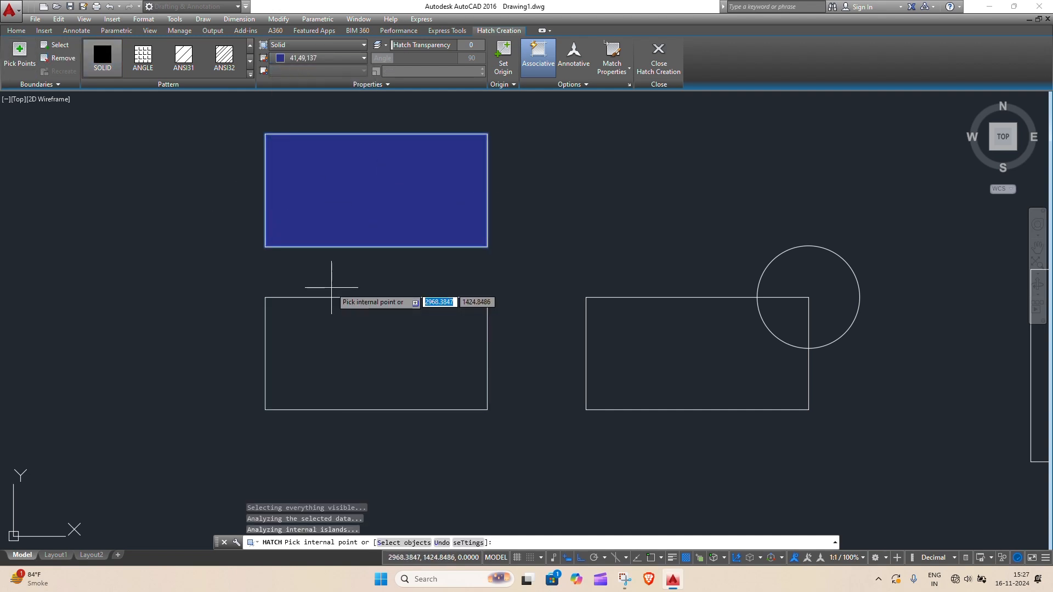
# Step: Change the solid hatch colour to green 19,155,72, fill the next rectangle below as well and finish the hatch
pyautogui.click(333, 59)
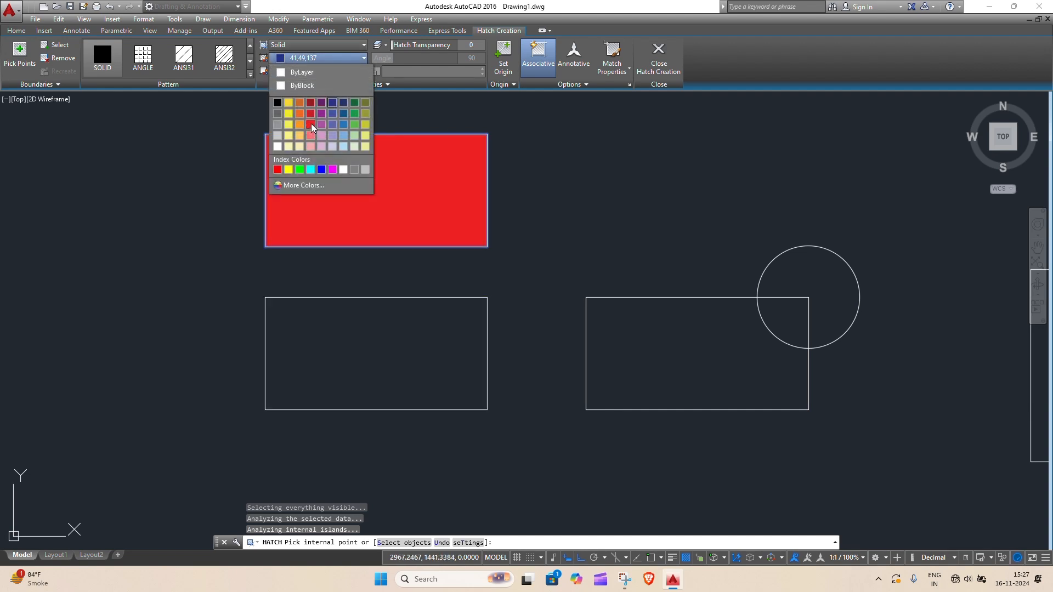
pyautogui.click(354, 114)
pyautogui.click(399, 328)
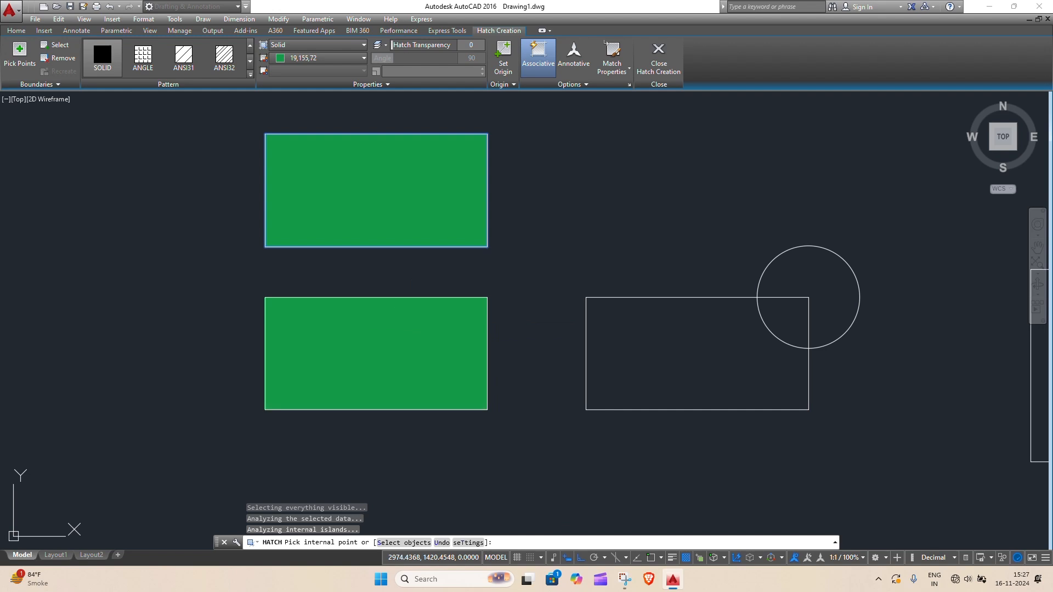
pyautogui.press('Escape')
pyautogui.press('Escape')
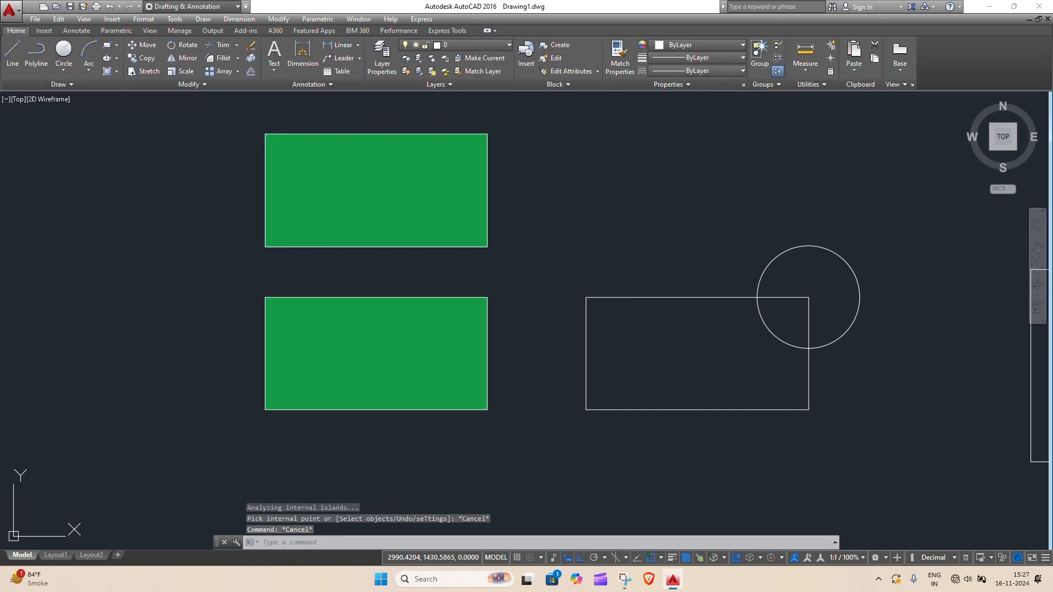
# Step: Start another hatch with the ANSI31 pattern and set its colour to ByLayer
pyautogui.press('space')
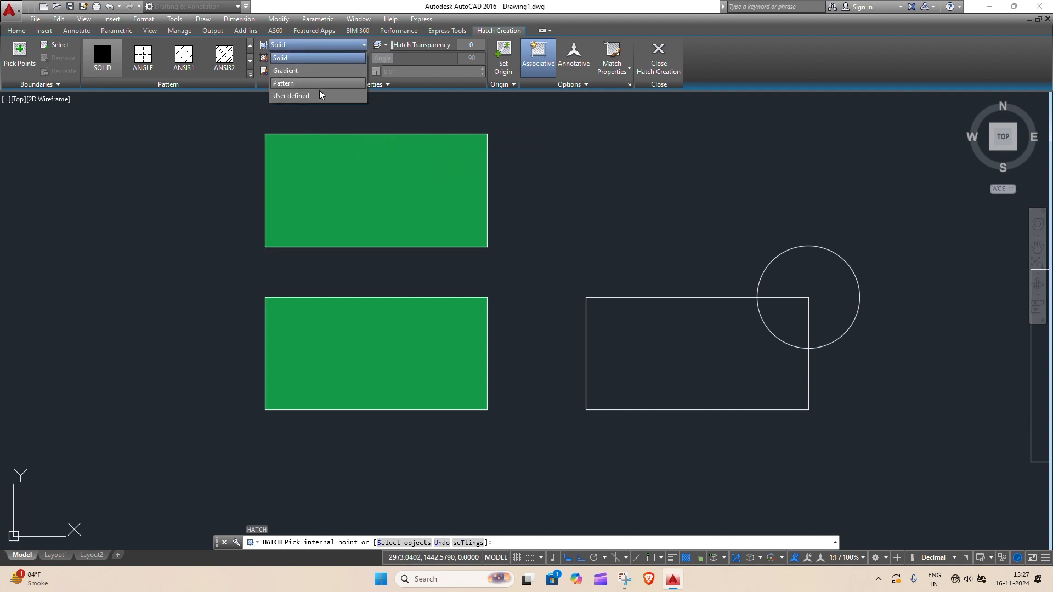
pyautogui.click(351, 47)
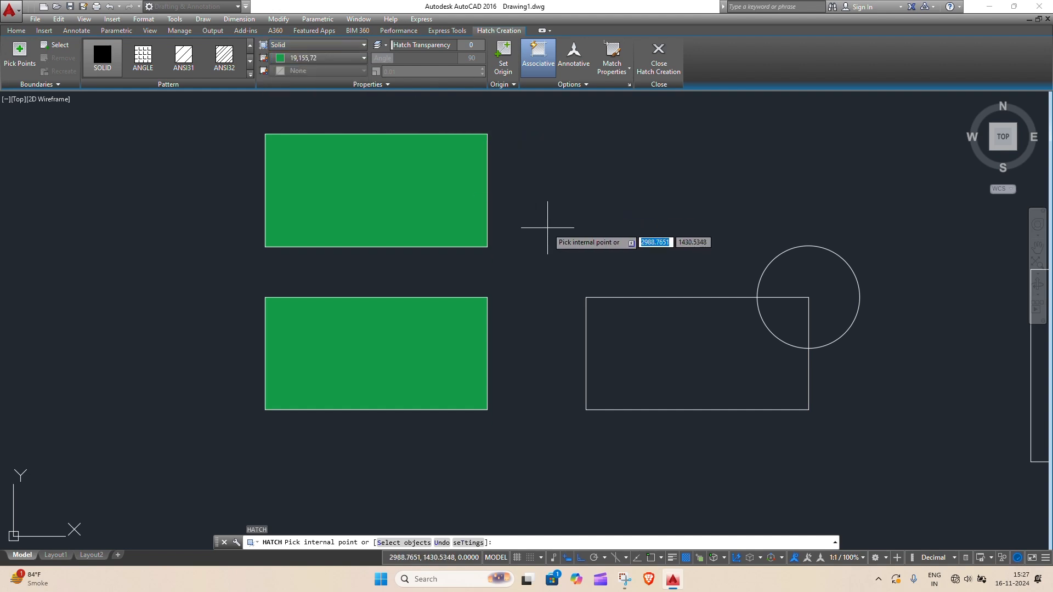
pyautogui.scroll(-2, 547, 227)
pyautogui.moveTo(606, 228); pyautogui.dragTo(507, 205, button='middle')
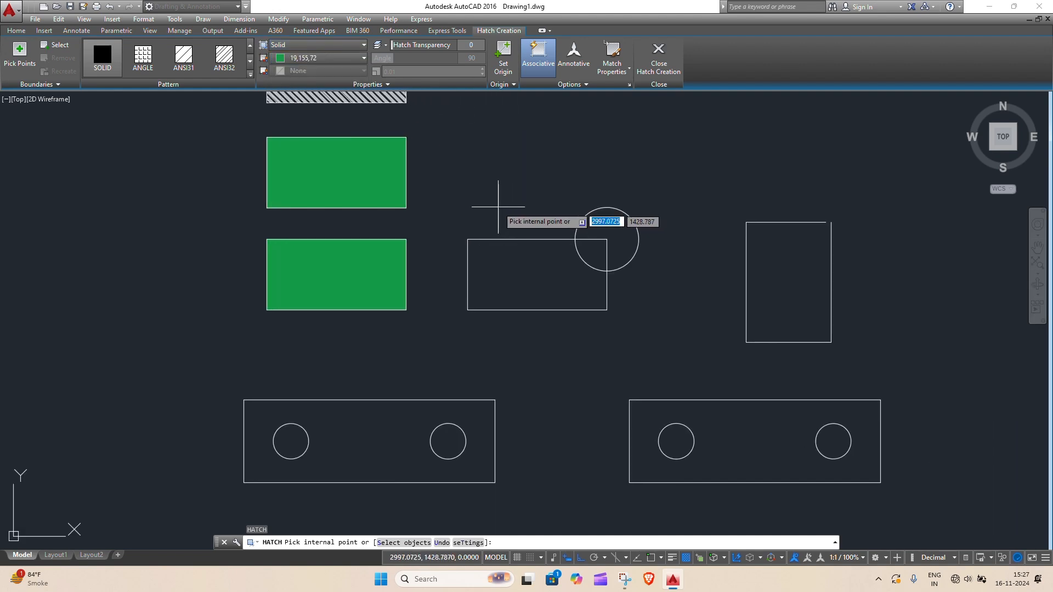
pyautogui.scroll(-3, 498, 207)
pyautogui.scroll(3, 504, 217)
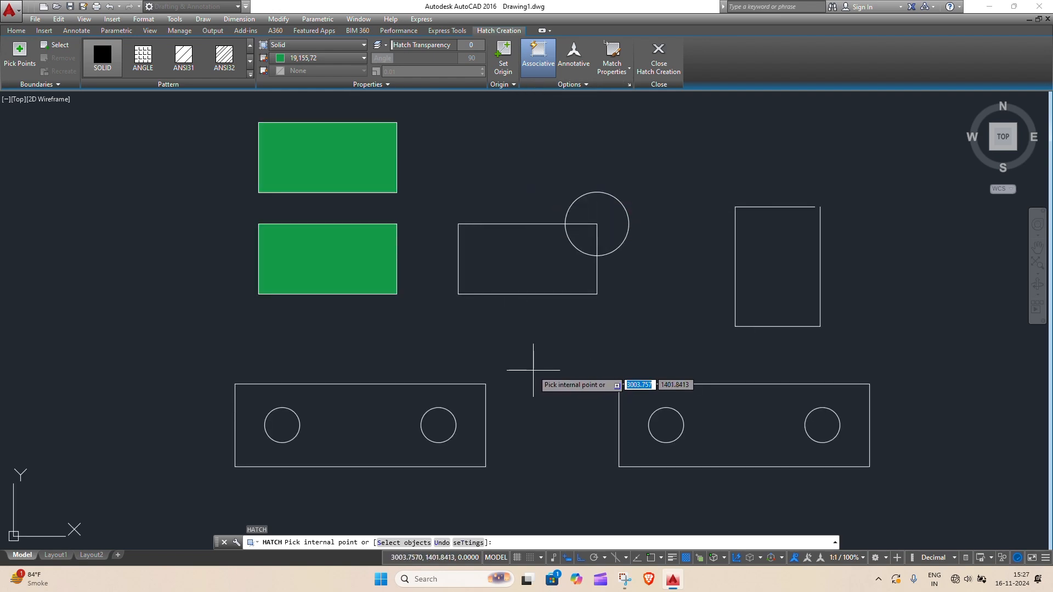
pyautogui.click(183, 65)
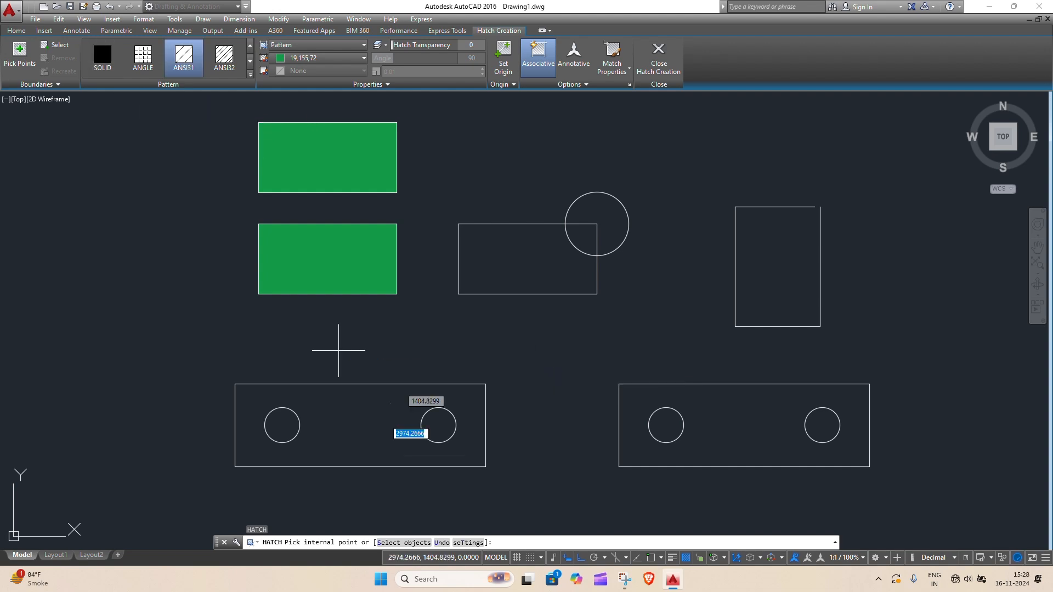
pyautogui.click(331, 60)
pyautogui.click(305, 74)
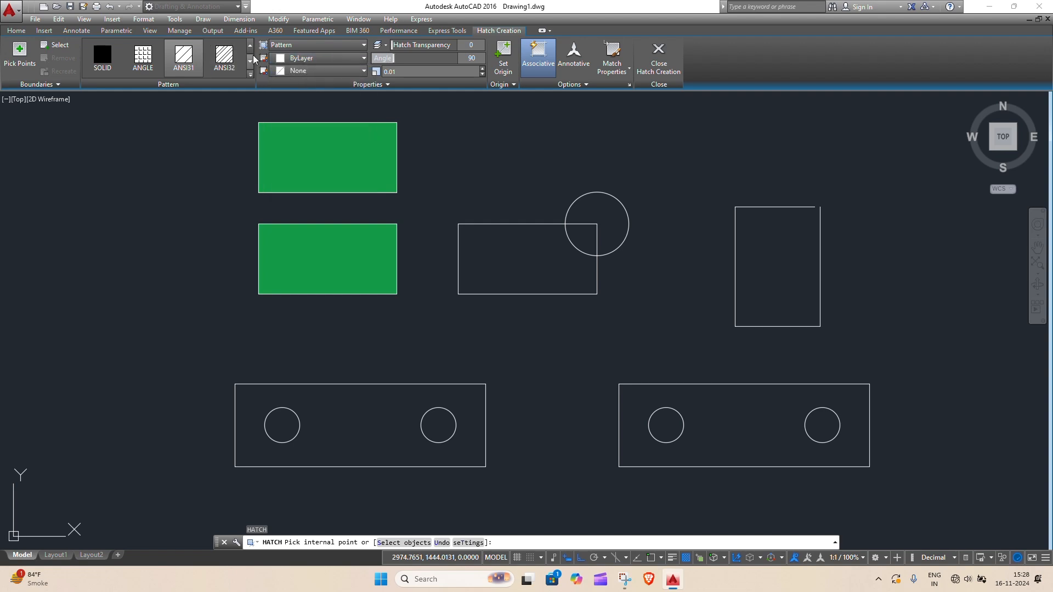
# Step: Hatch the left two-hole plate around its holes with the ANSI32 pattern and set the scale to 0.5
pyautogui.click(218, 60)
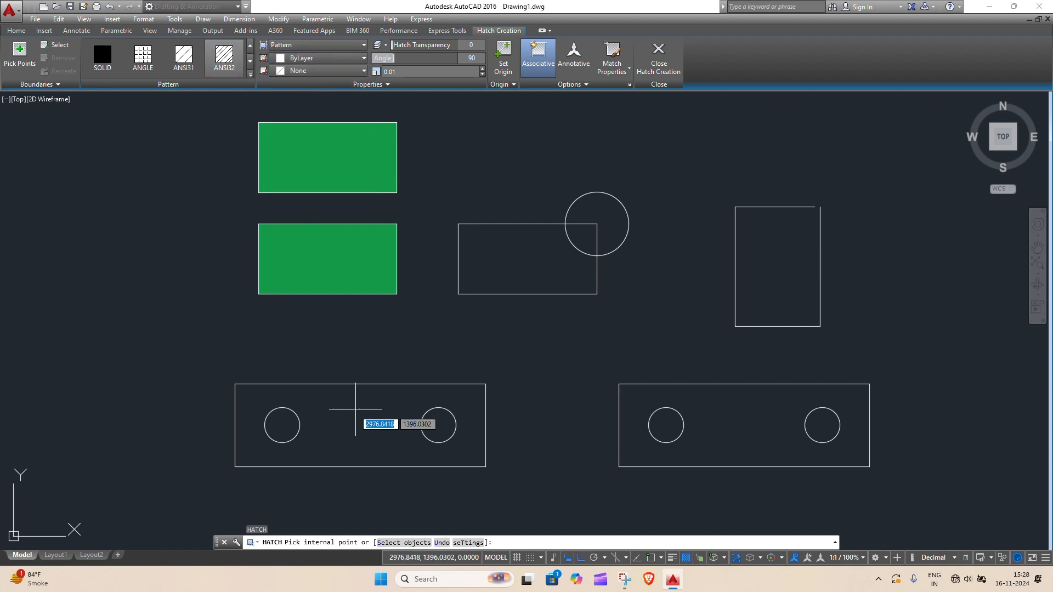
pyautogui.click(361, 421)
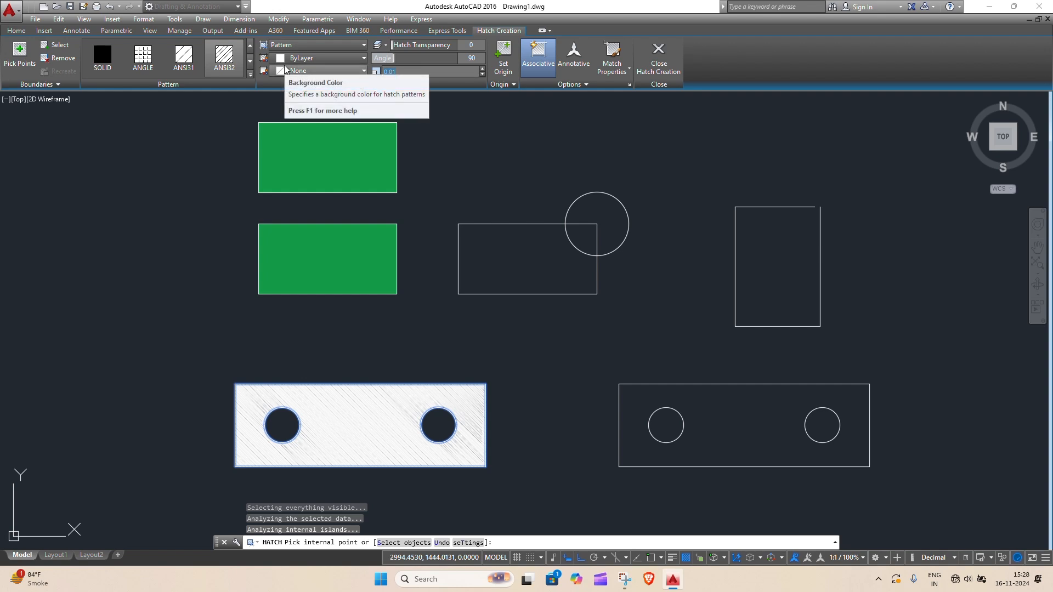
pyautogui.write('1')
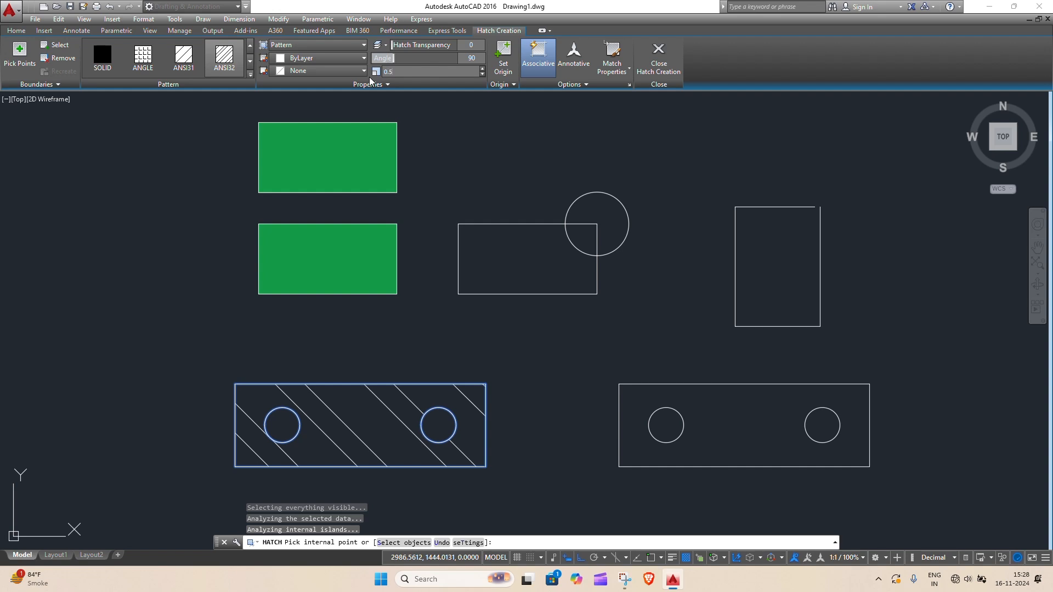
# Step: Finish the left plate's hatch, then hatch the right two-hole plate around its holes with a non-associative ANSI32 hatch
pyautogui.scroll(-2, 454, 242)
pyautogui.moveTo(469, 282); pyautogui.dragTo(443, 200, button='middle')
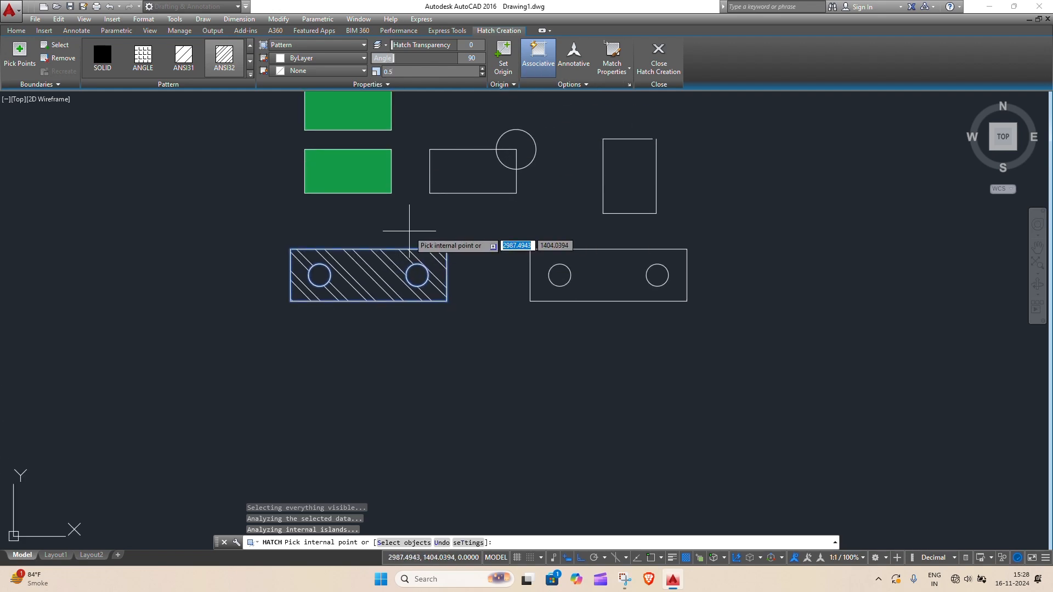
pyautogui.click(652, 65)
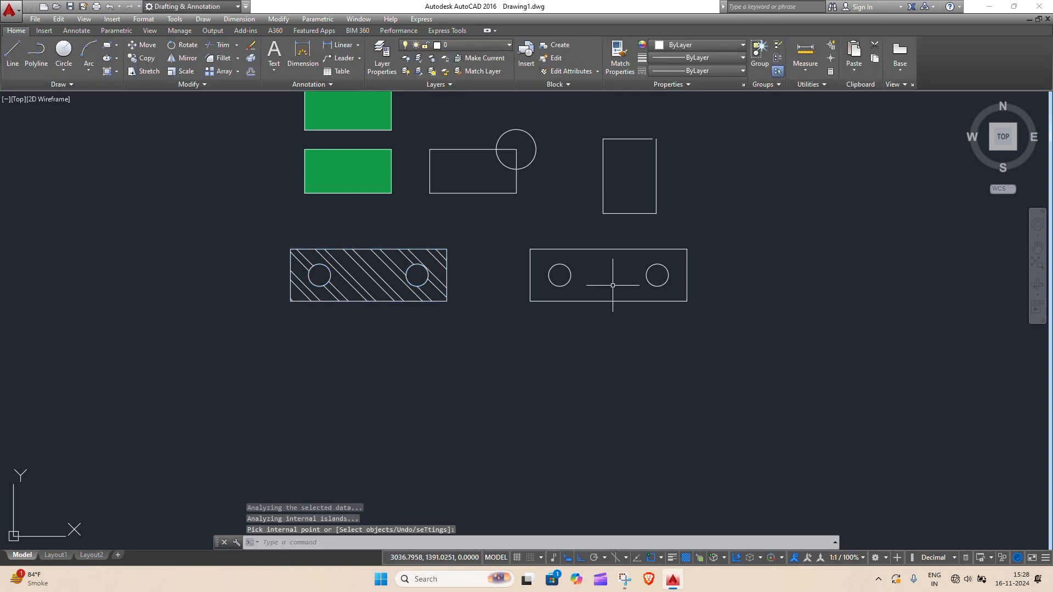
pyautogui.press('Return')
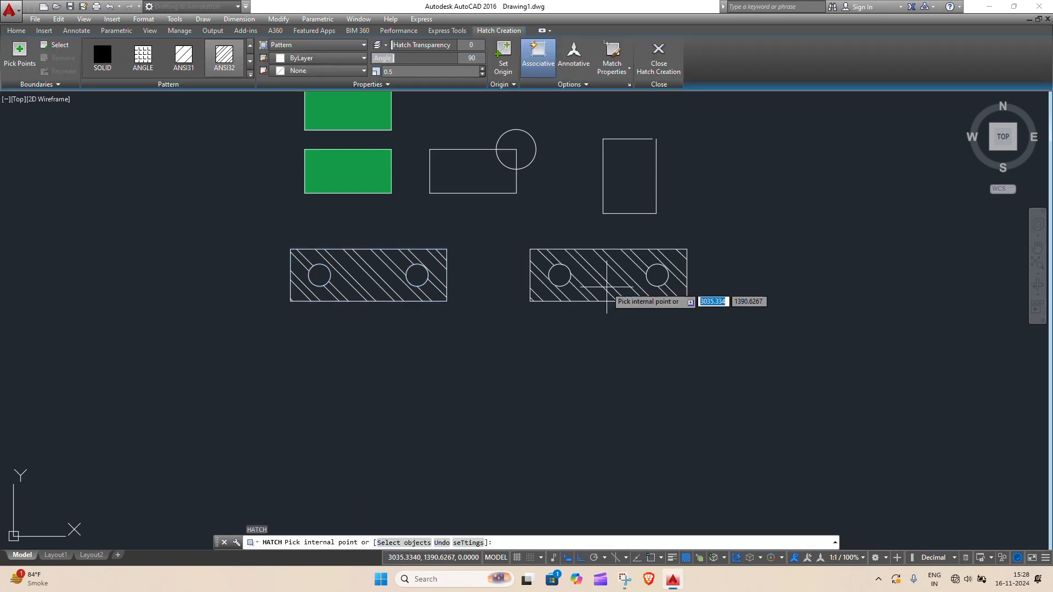
pyautogui.click(546, 62)
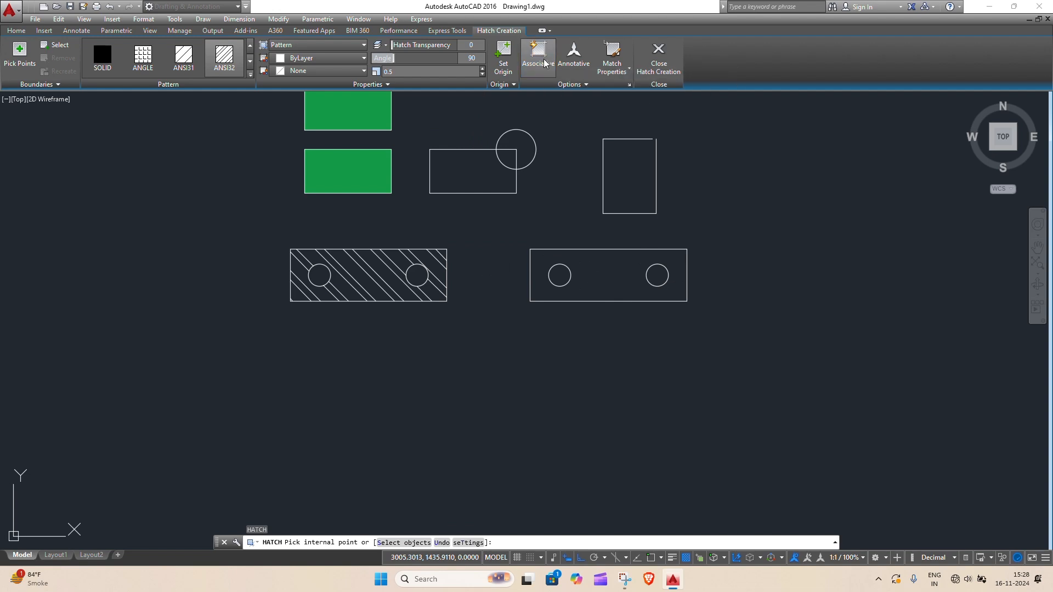
pyautogui.click(606, 263)
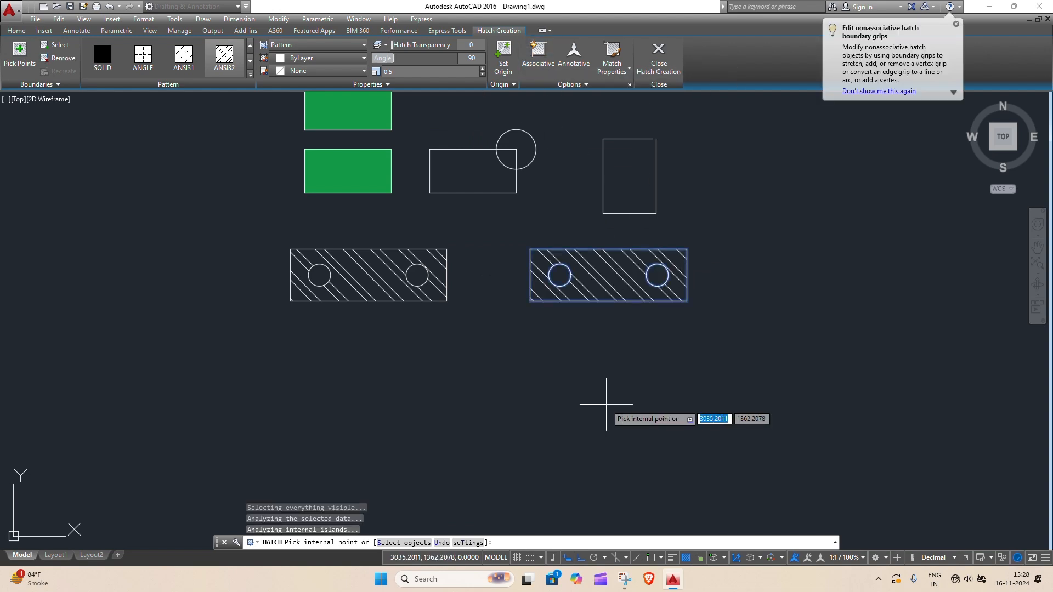
pyautogui.press('Escape')
pyautogui.press('Escape')
pyautogui.press('Escape')
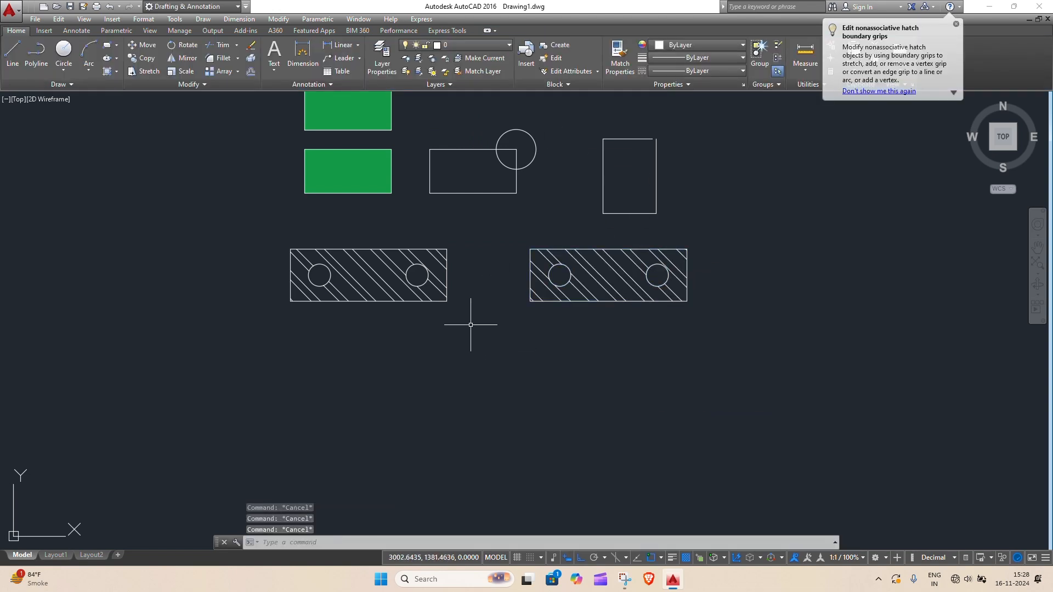
# Step: Stretch the left plate's outline by its edge midpoints, moving the left edge outward and the bottom edge downward
pyautogui.scroll(4, 371, 315)
pyautogui.click(332, 284)
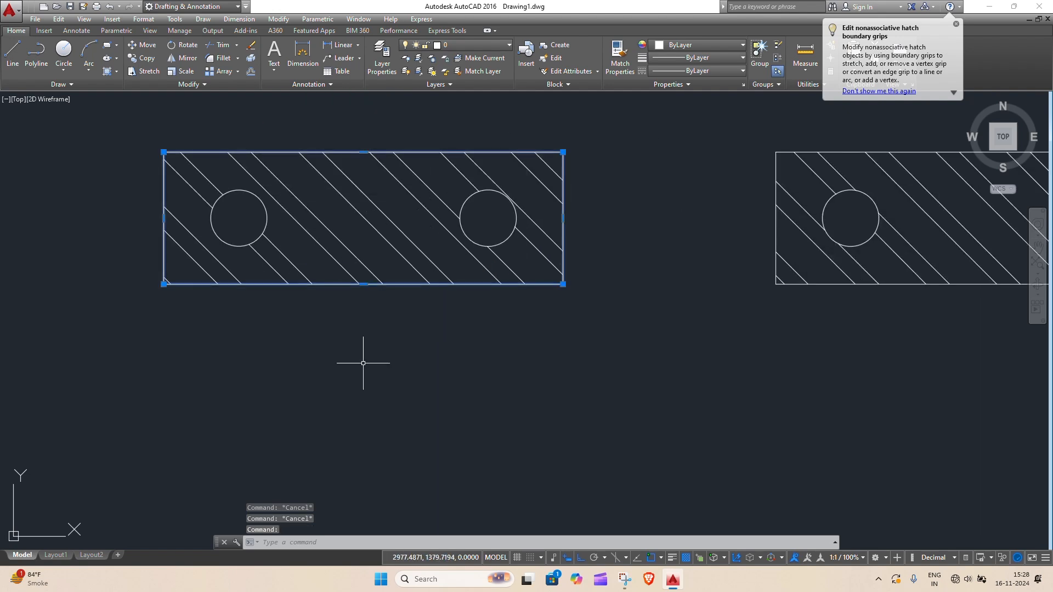
pyautogui.scroll(-2, 451, 341)
pyautogui.moveTo(362, 349); pyautogui.dragTo(493, 394, button='middle')
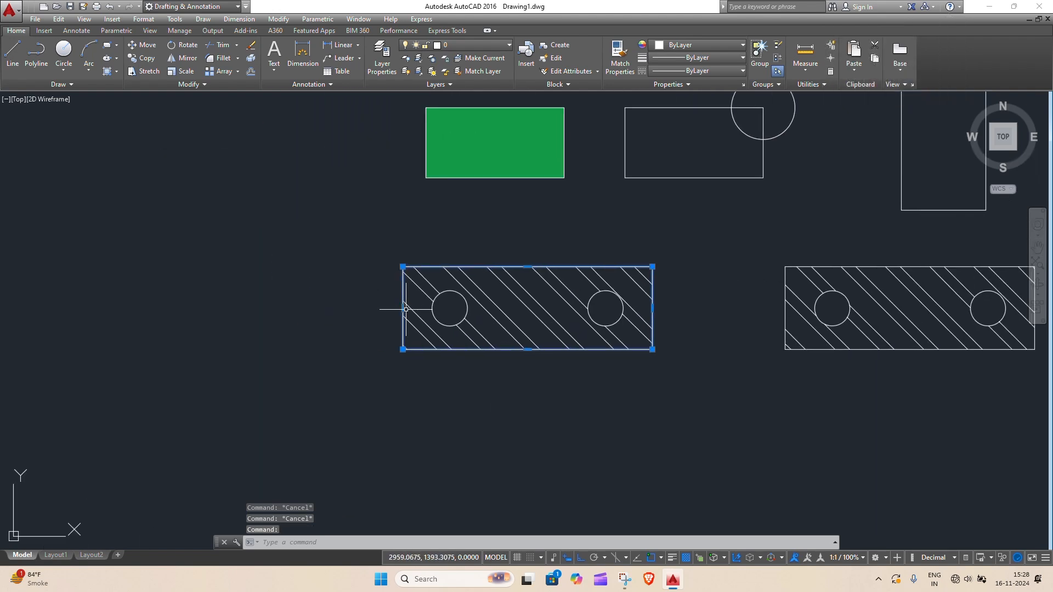
pyautogui.click(404, 309)
pyautogui.click(190, 309)
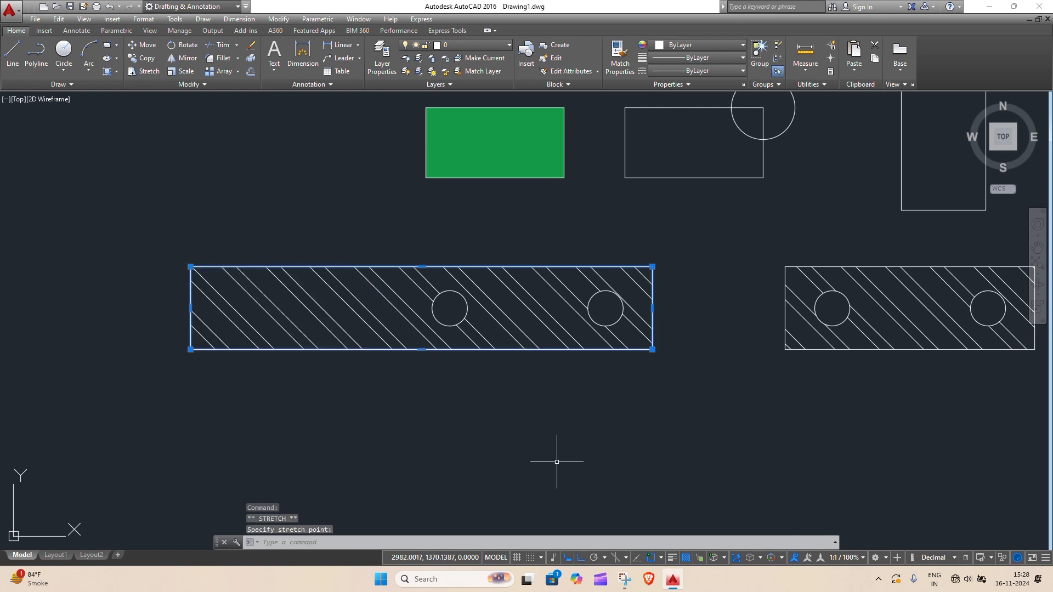
pyautogui.click(421, 349)
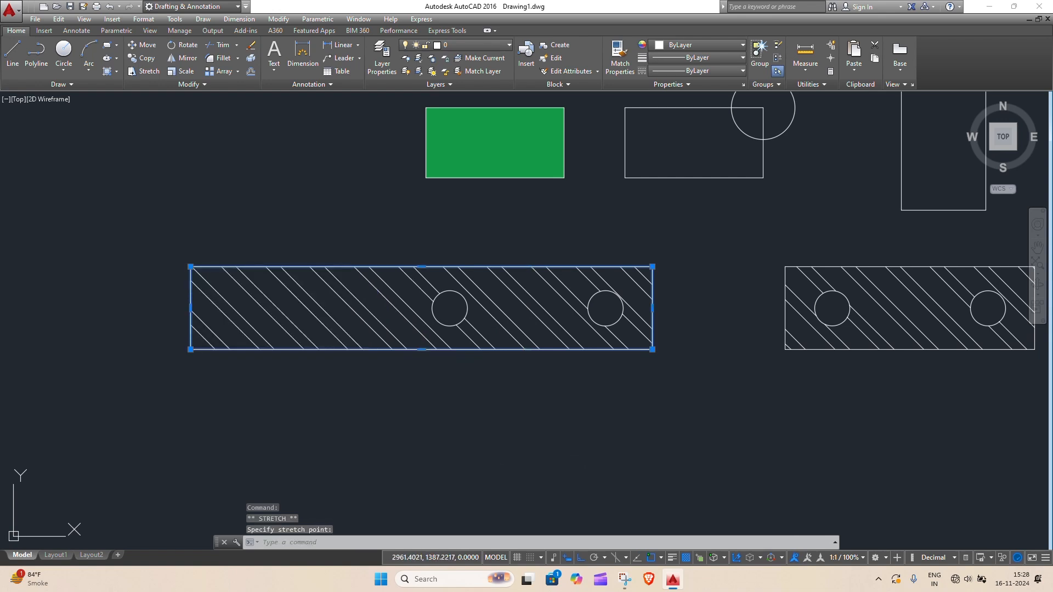
pyautogui.click(421, 456)
pyautogui.scroll(-2, 576, 369)
pyautogui.moveTo(653, 364); pyautogui.dragTo(507, 313, button='middle')
pyautogui.scroll(2, 565, 277)
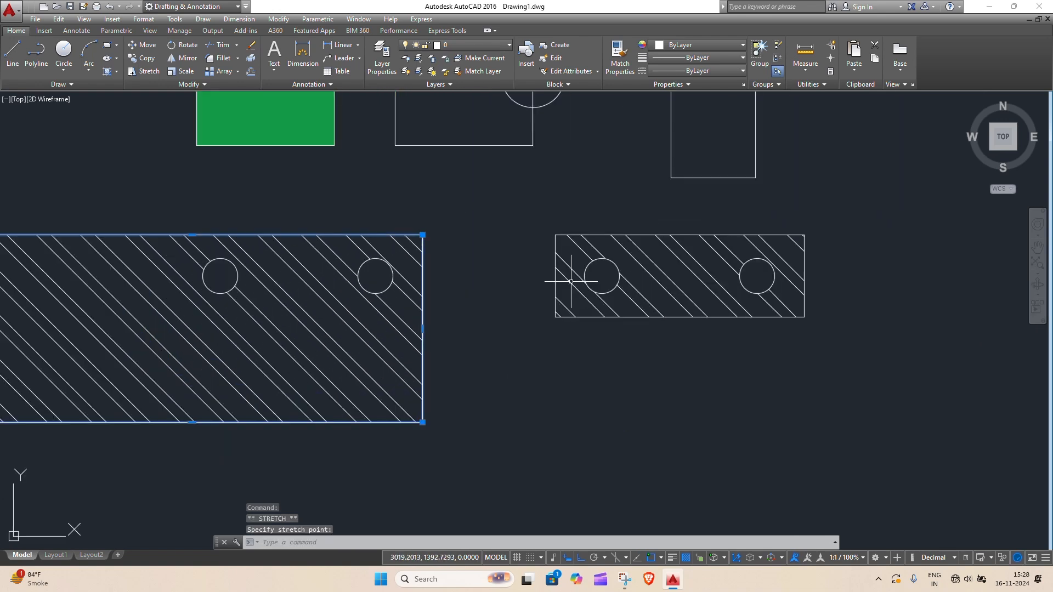
pyautogui.press('Escape')
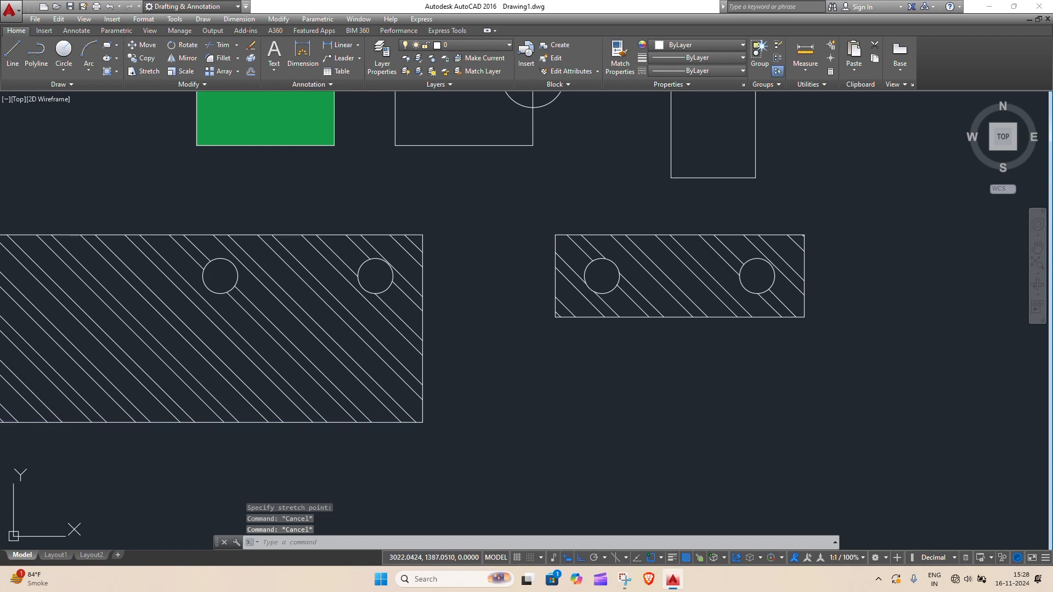
# Step: Stretch the right plate's outline by moving its left edge outward and its bottom edge downward, and deselect it
pyautogui.click(568, 288)
pyautogui.click(556, 276)
pyautogui.click(468, 283)
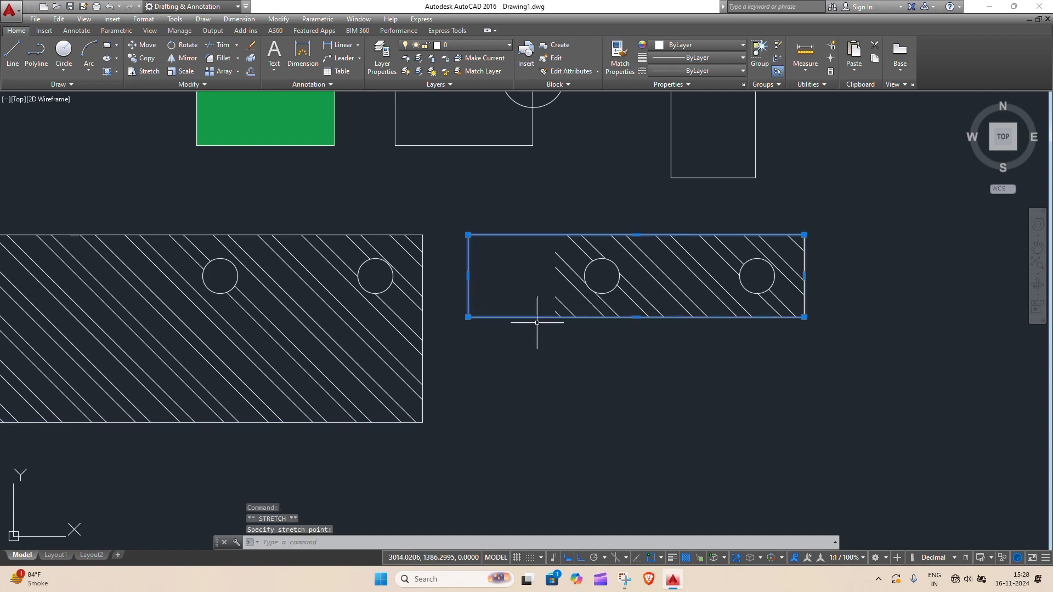
pyautogui.click(635, 318)
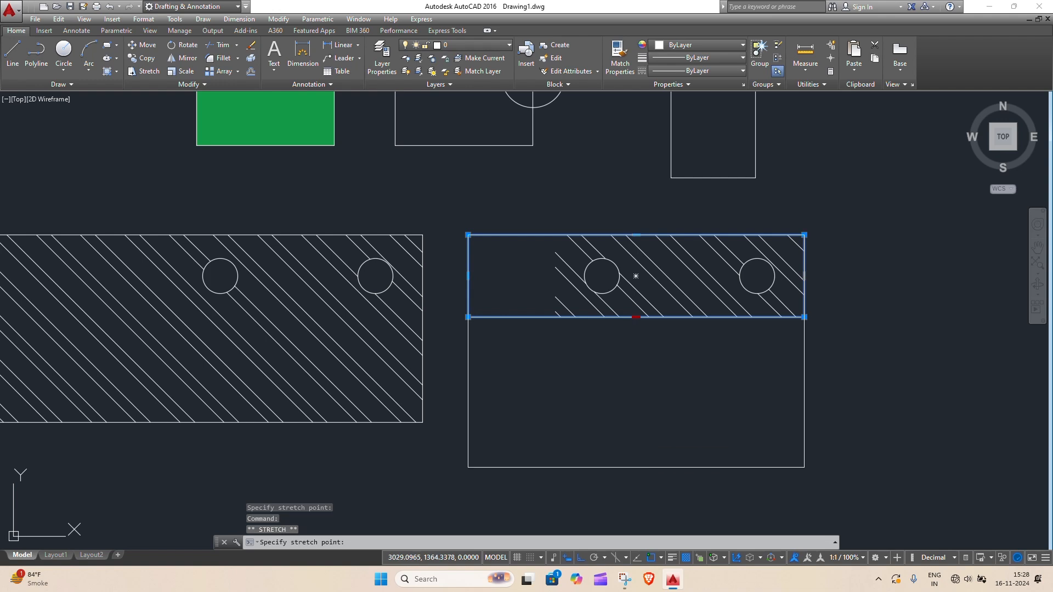
pyautogui.click(639, 467)
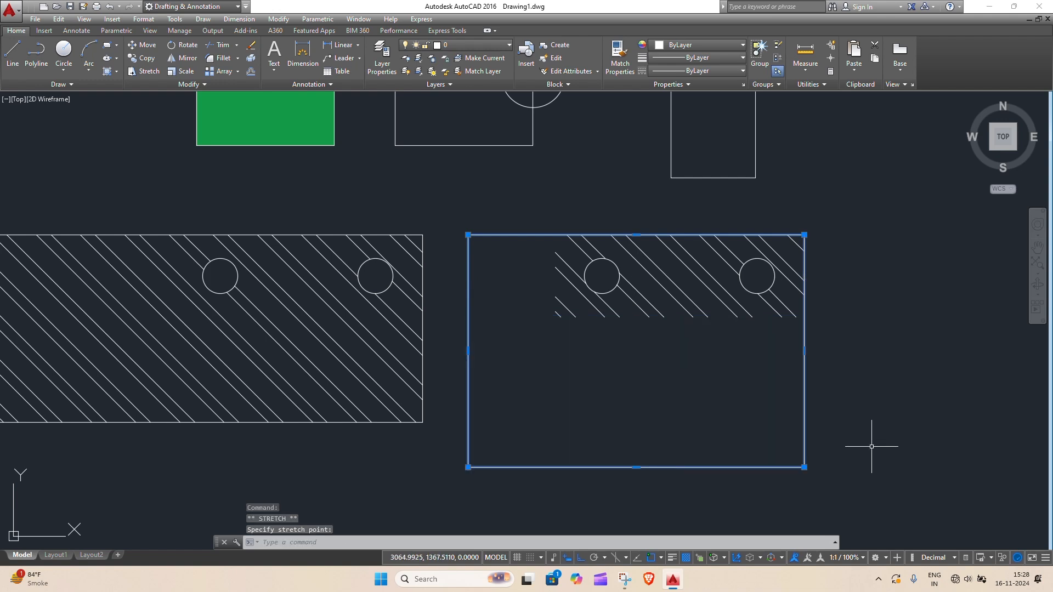
pyautogui.scroll(-2, 631, 354)
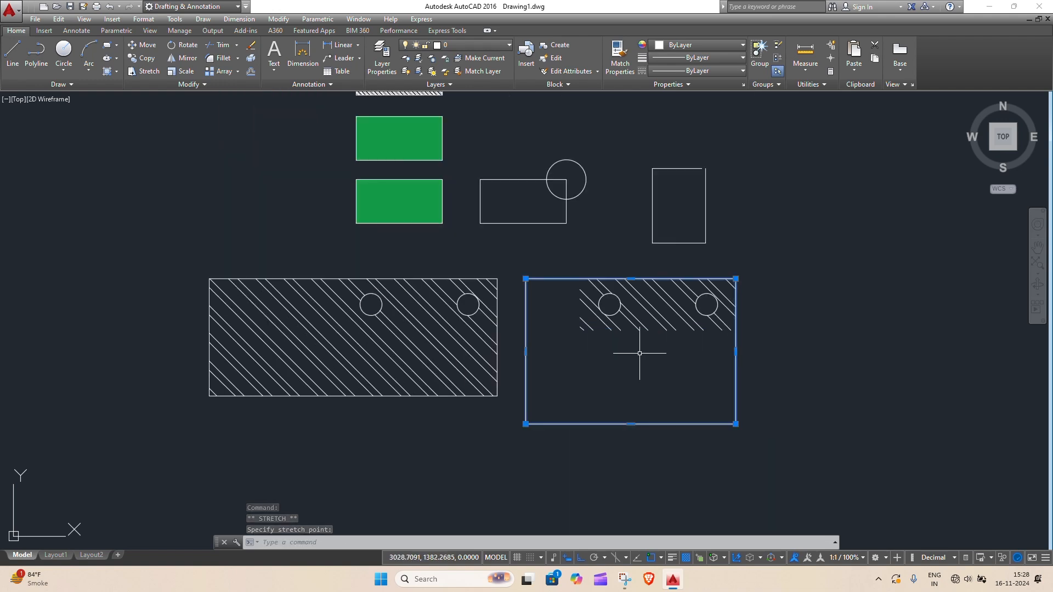
pyautogui.press('Escape')
pyautogui.press('Escape')
pyautogui.press('Escape')
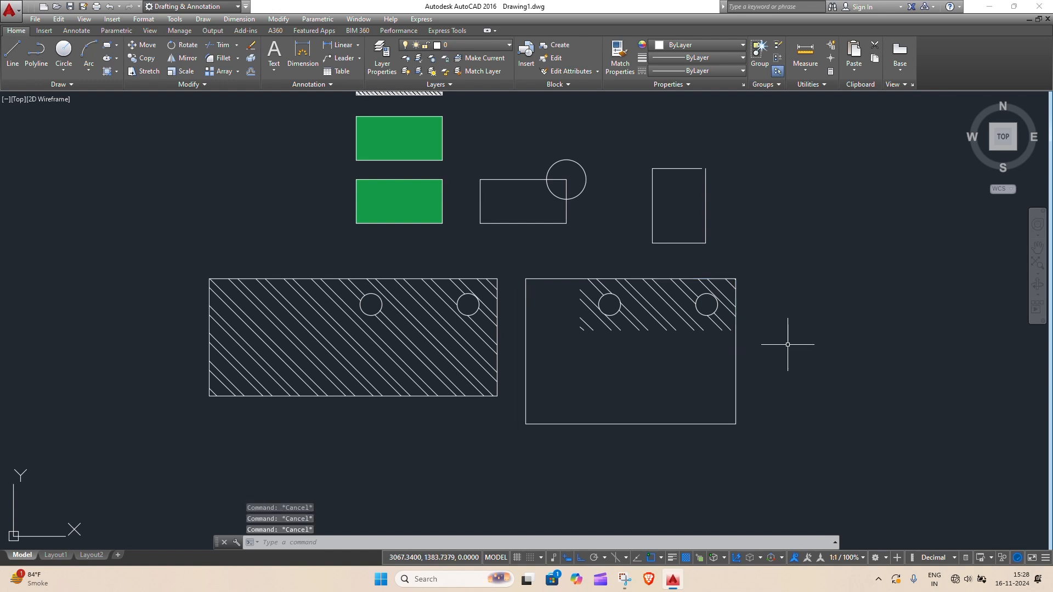
# Step: Start a hatch, match the left plate's hatch properties with its source origin, and apply it over the lower green rectangle
pyautogui.write('h')
pyautogui.press('Return')
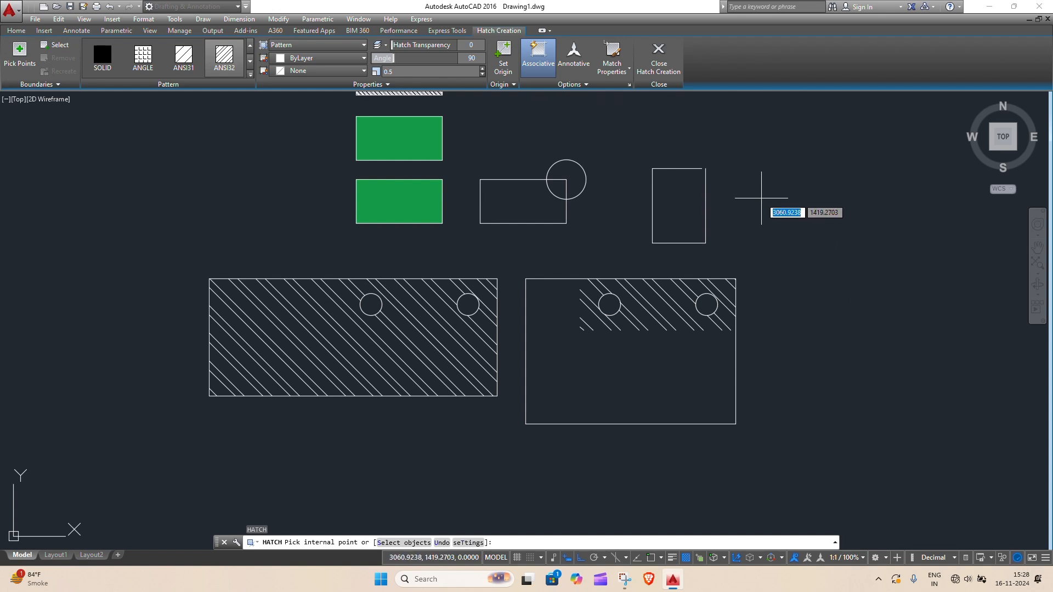
pyautogui.click(619, 78)
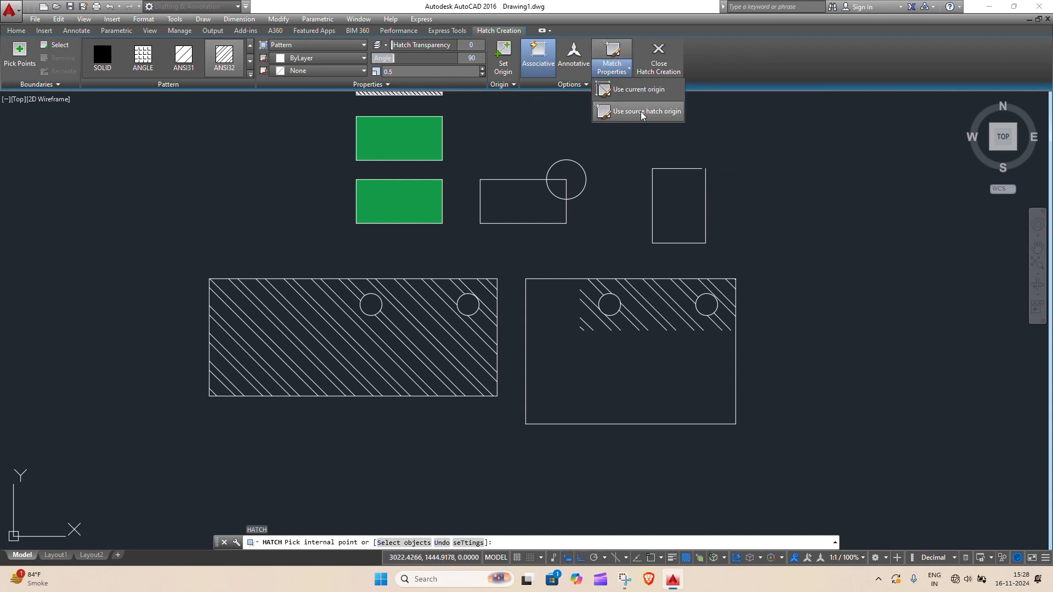
pyautogui.click(672, 111)
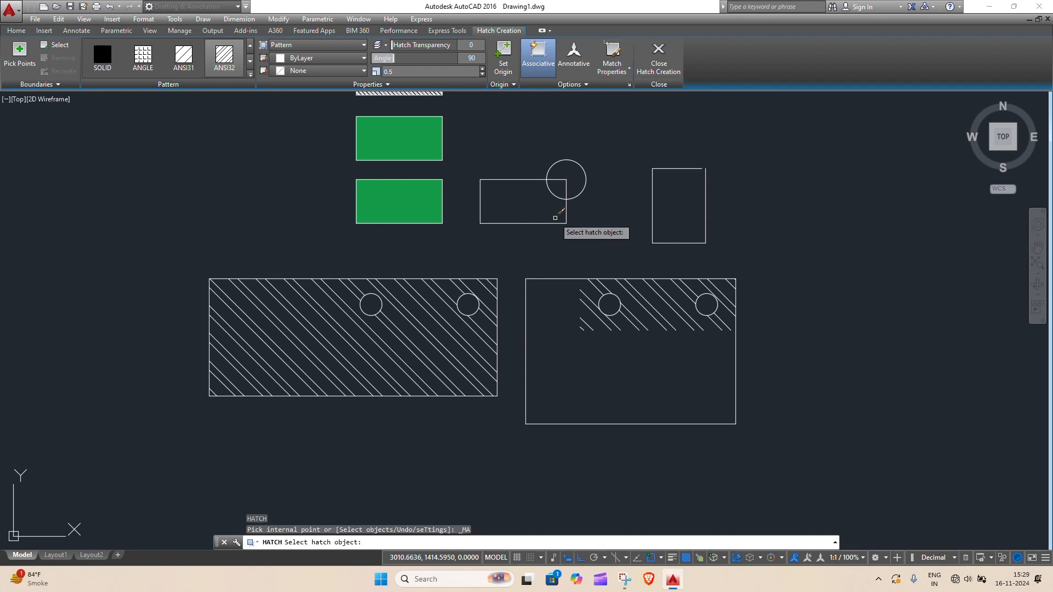
pyautogui.click(435, 315)
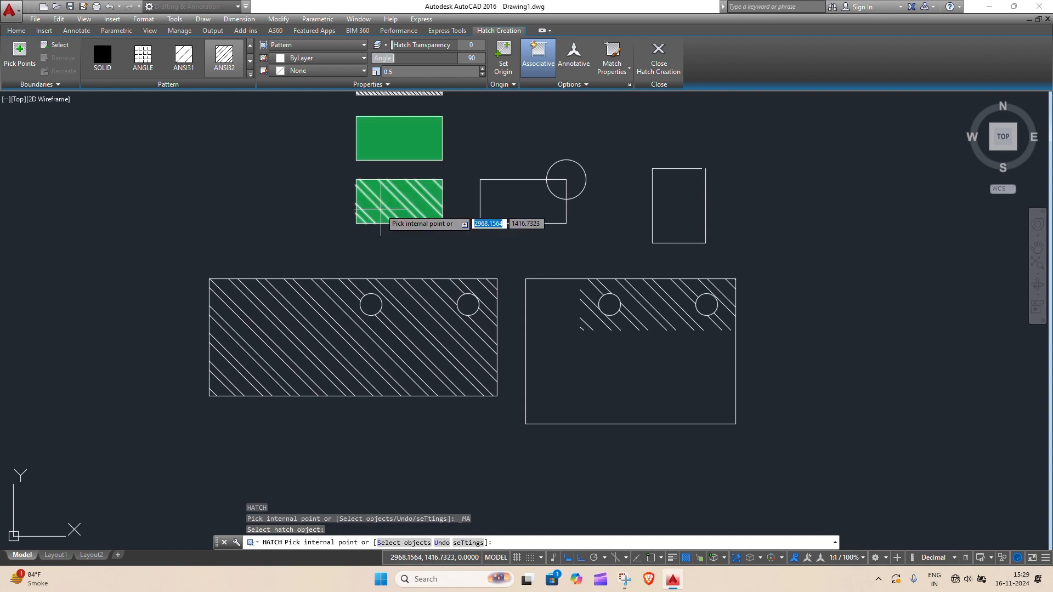
pyautogui.click(381, 208)
pyautogui.scroll(6, 430, 206)
pyautogui.scroll(-4, 518, 253)
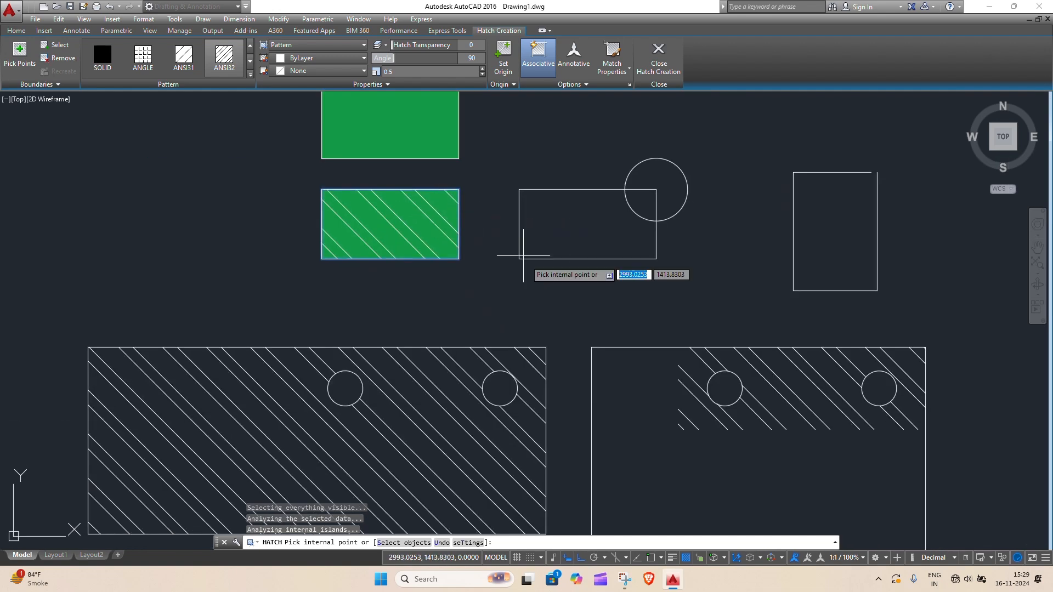
pyautogui.scroll(2, 401, 197)
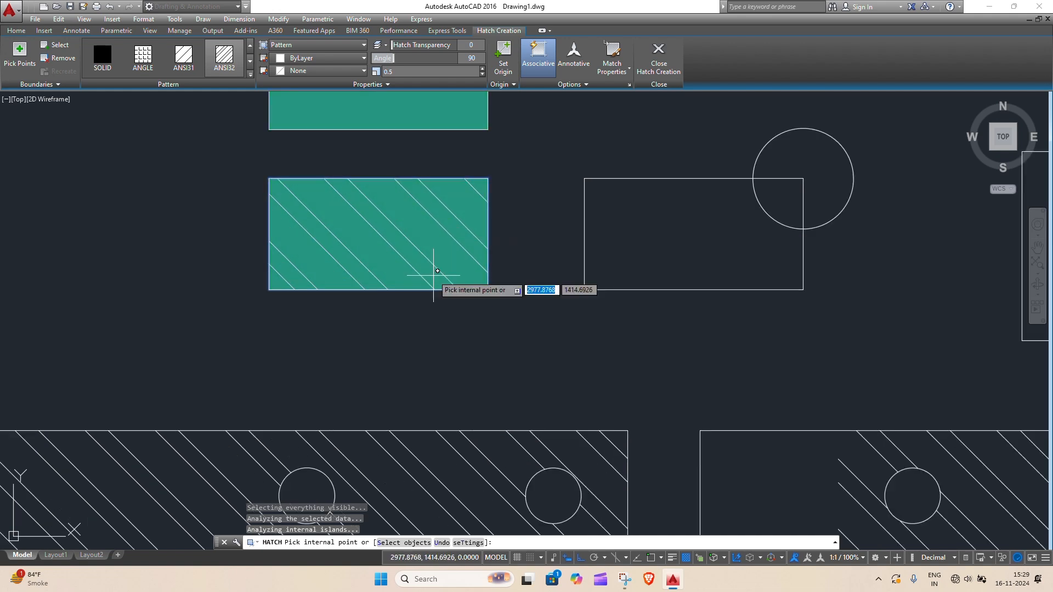
pyautogui.scroll(-3, 665, 329)
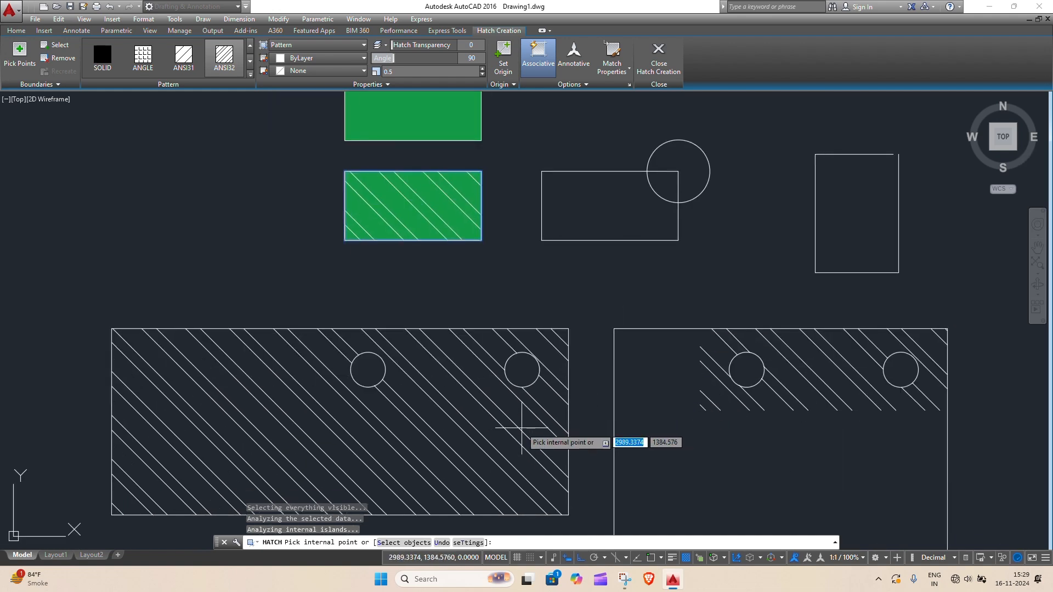
# Step: Match the left plate's hatch again with its source origin, fill the circle-overlapped rectangle outside the circle, and end the command
pyautogui.click(611, 69)
pyautogui.click(620, 109)
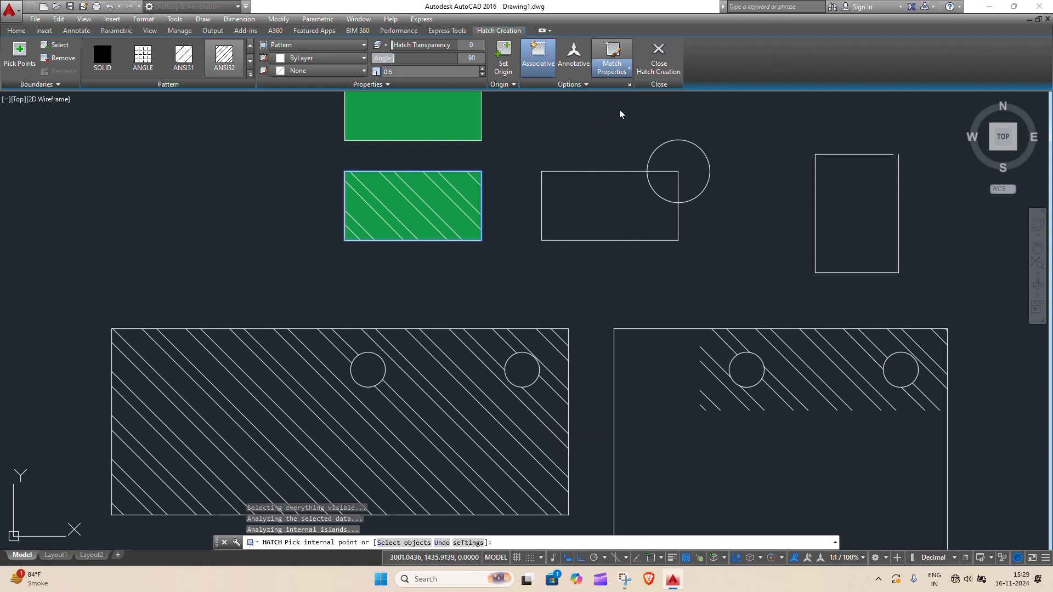
pyautogui.click(508, 426)
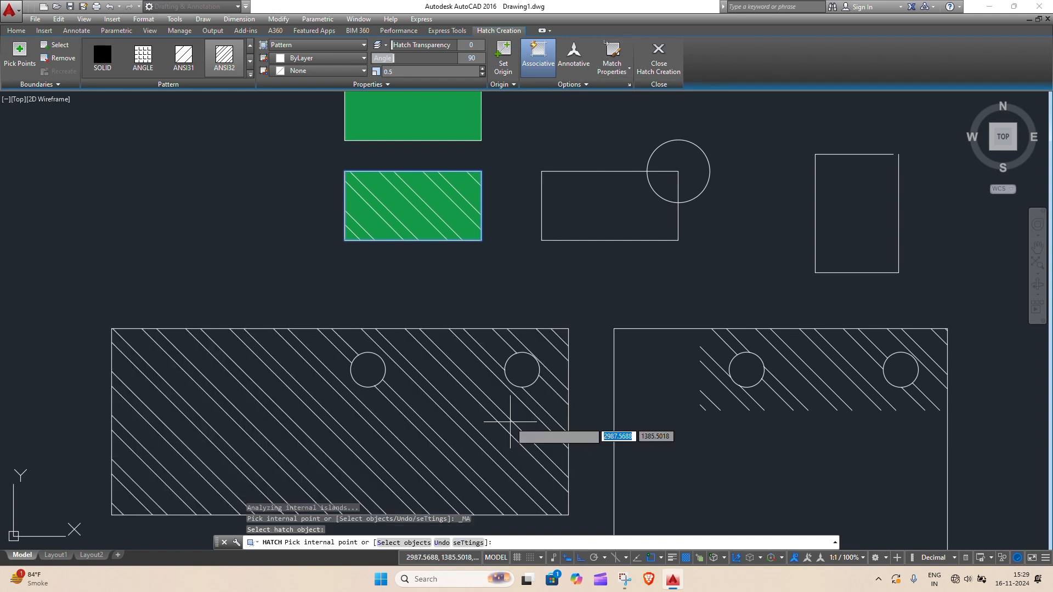
pyautogui.click(592, 201)
pyautogui.scroll(-4, 475, 247)
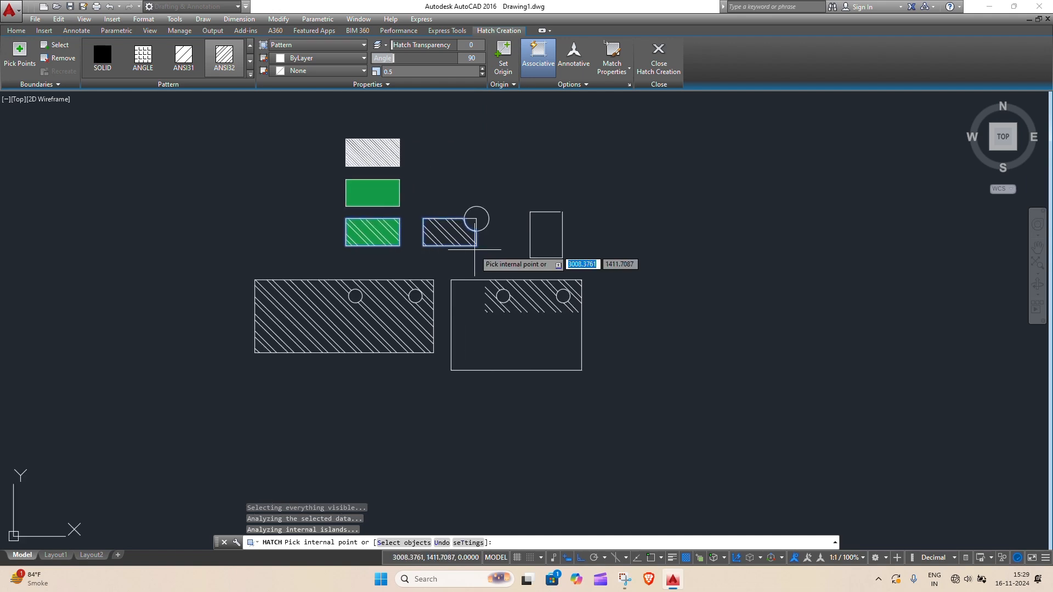
pyautogui.scroll(4, 512, 249)
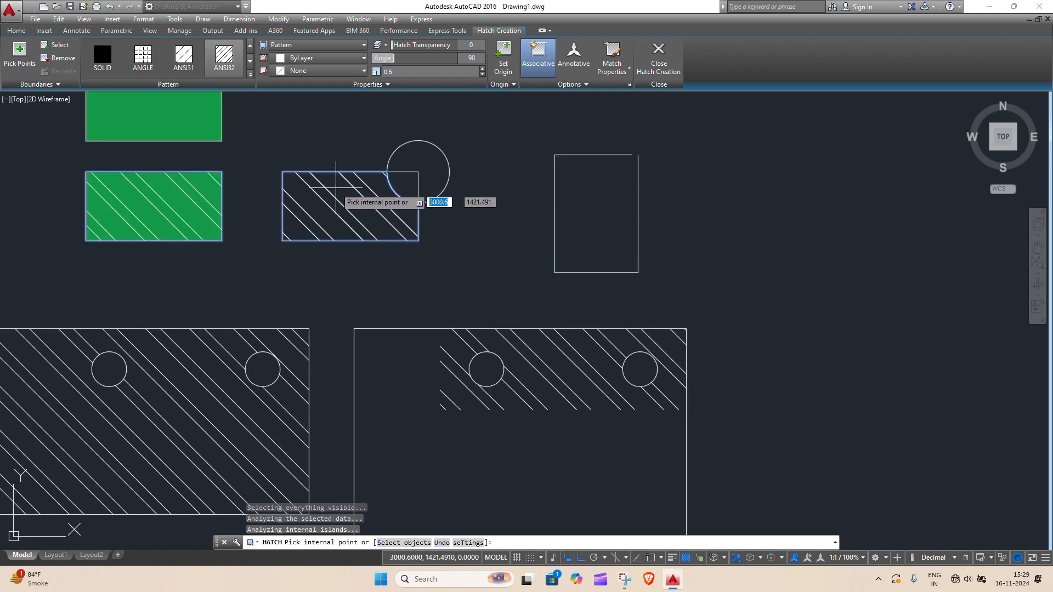
pyautogui.scroll(-2, 466, 269)
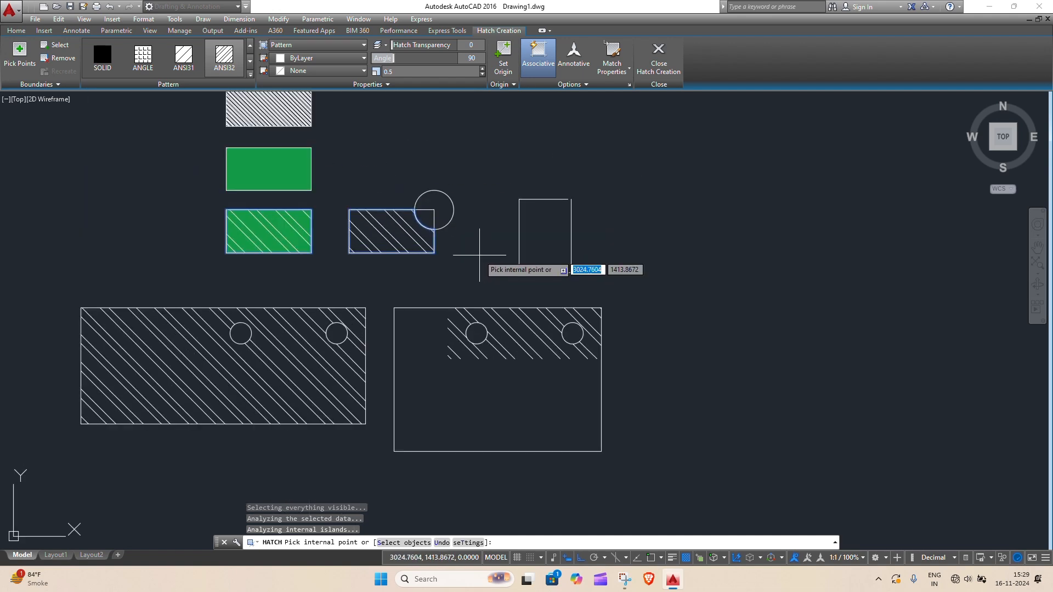
pyautogui.press('Escape')
pyautogui.press('Escape')
pyautogui.press('Escape')
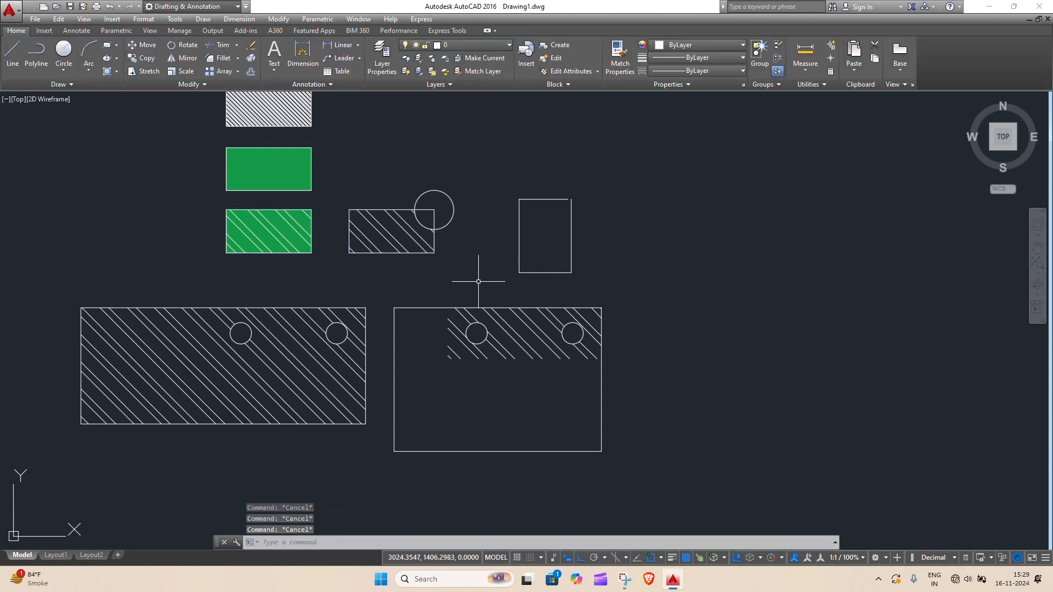
# Step: Try to hatch the open rectangle that has a gap at its upper right corner with the ANSI32 pattern
pyautogui.press('Return')
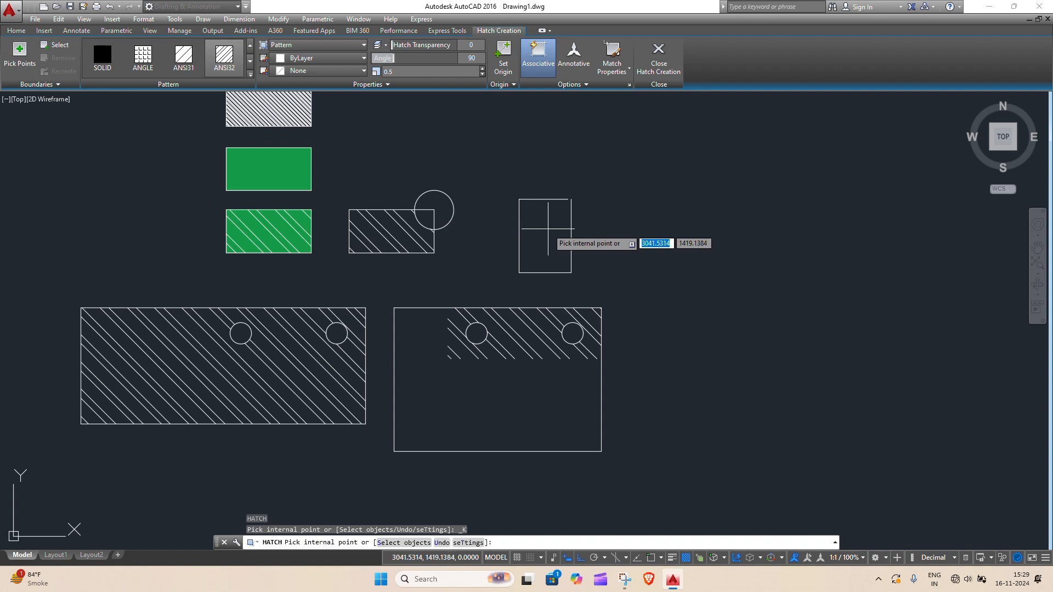
pyautogui.scroll(4, 546, 228)
pyautogui.scroll(3, 555, 228)
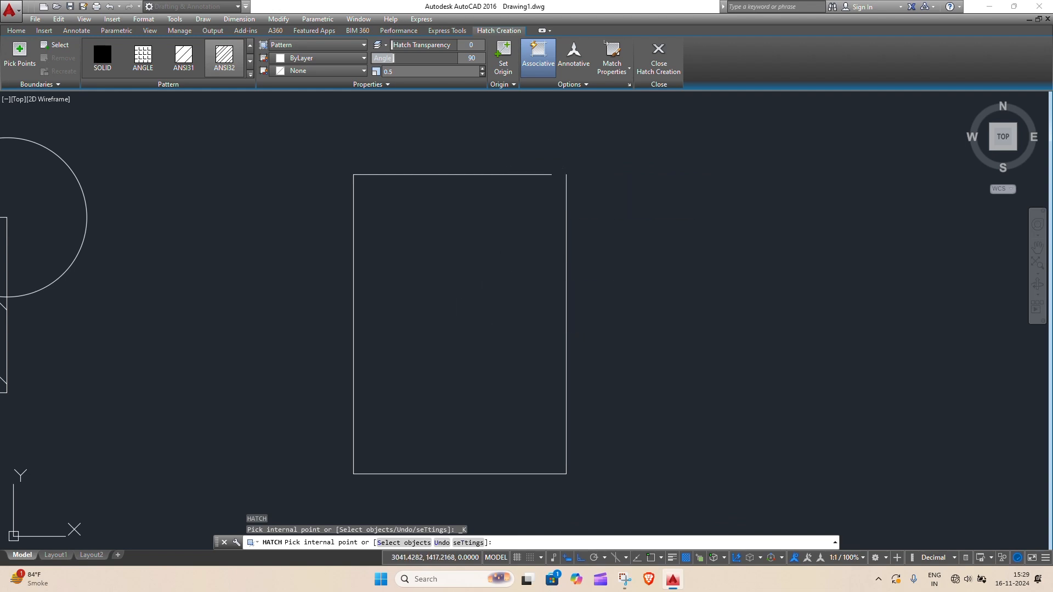
pyautogui.click(470, 333)
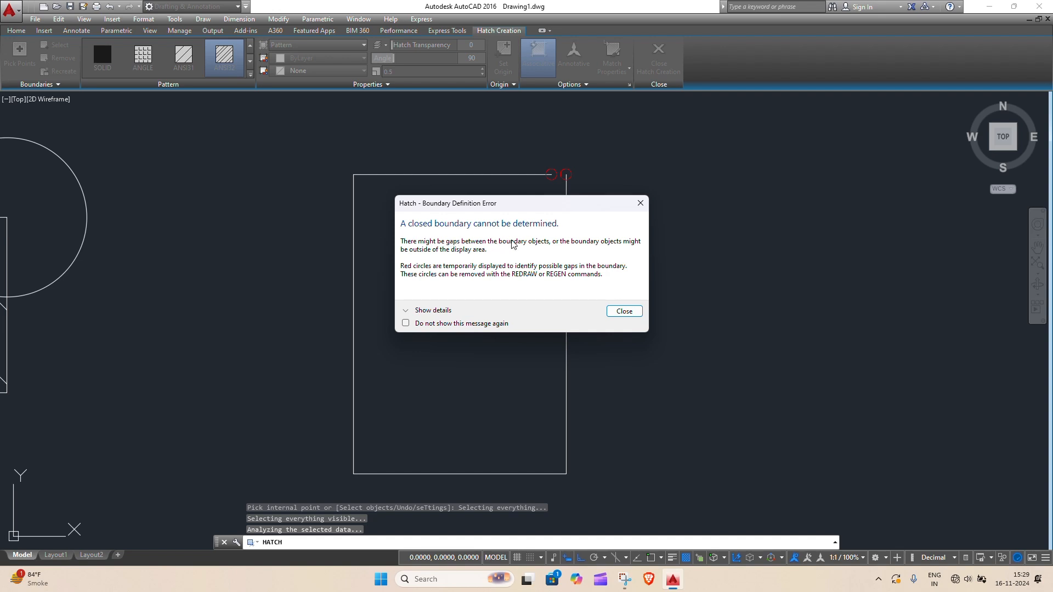
pyautogui.click(641, 203)
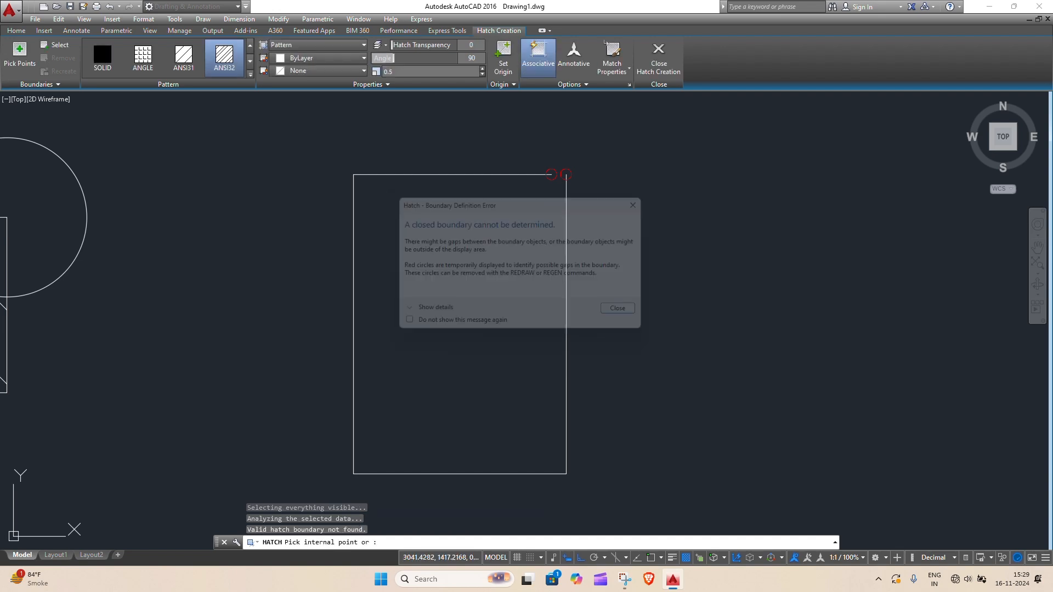
pyautogui.scroll(4, 568, 164)
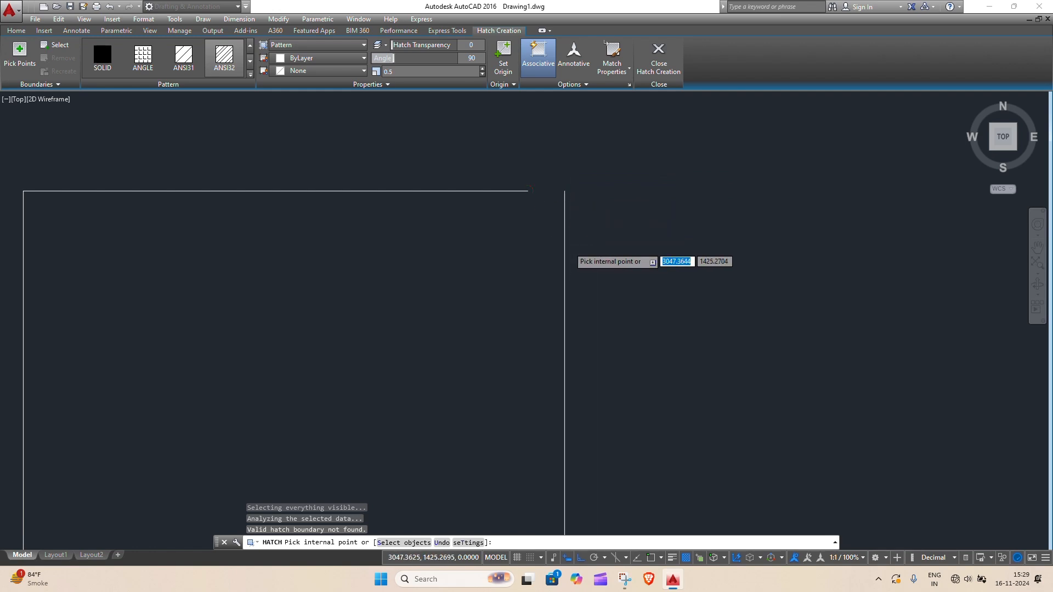
# Step: Hatch the open rectangle with the ANSI32 pattern by selecting its outline as the boundary object instead of picking an internal point
pyautogui.scroll(-6, 499, 305)
pyautogui.moveTo(492, 328); pyautogui.dragTo(497, 277, button='middle')
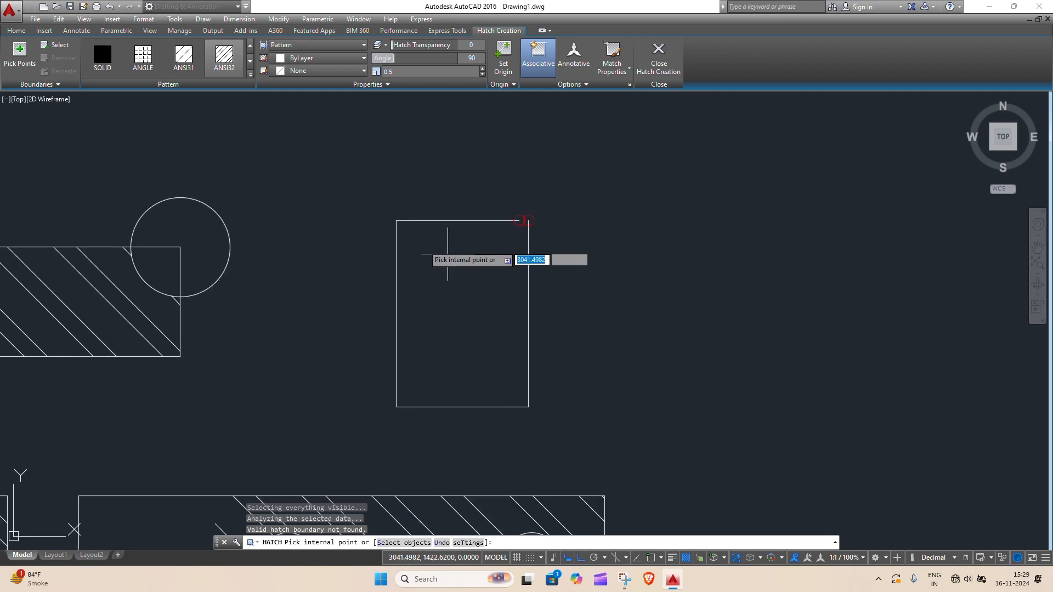
pyautogui.click(60, 46)
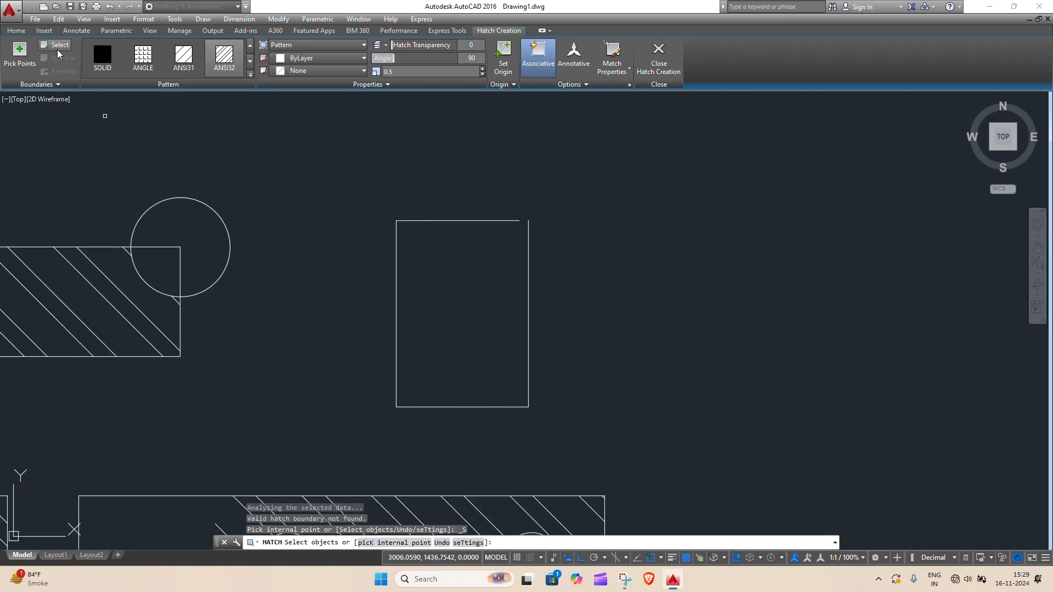
pyautogui.click(365, 190)
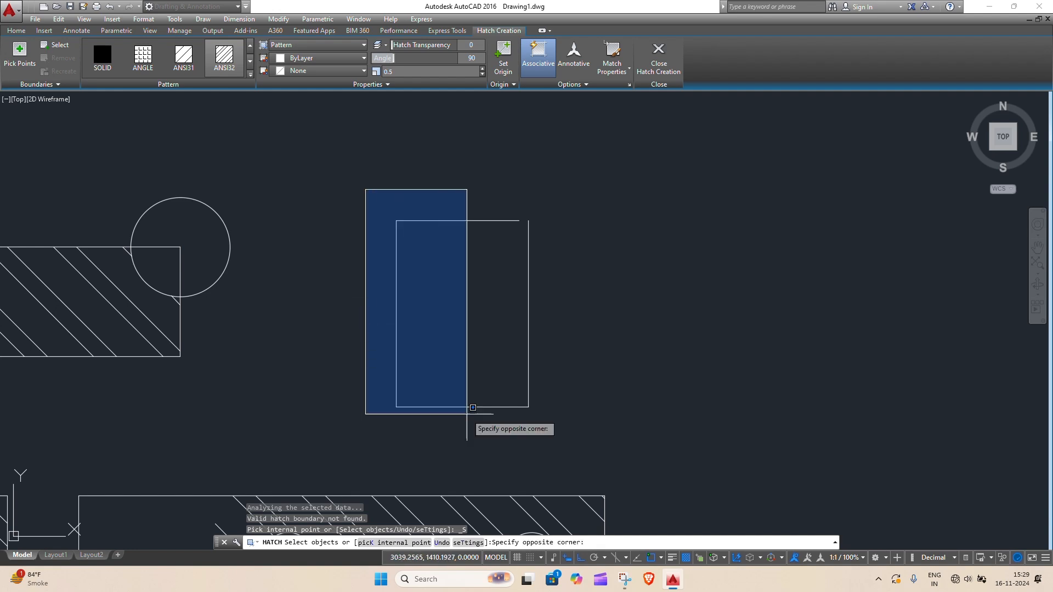
pyautogui.click(554, 436)
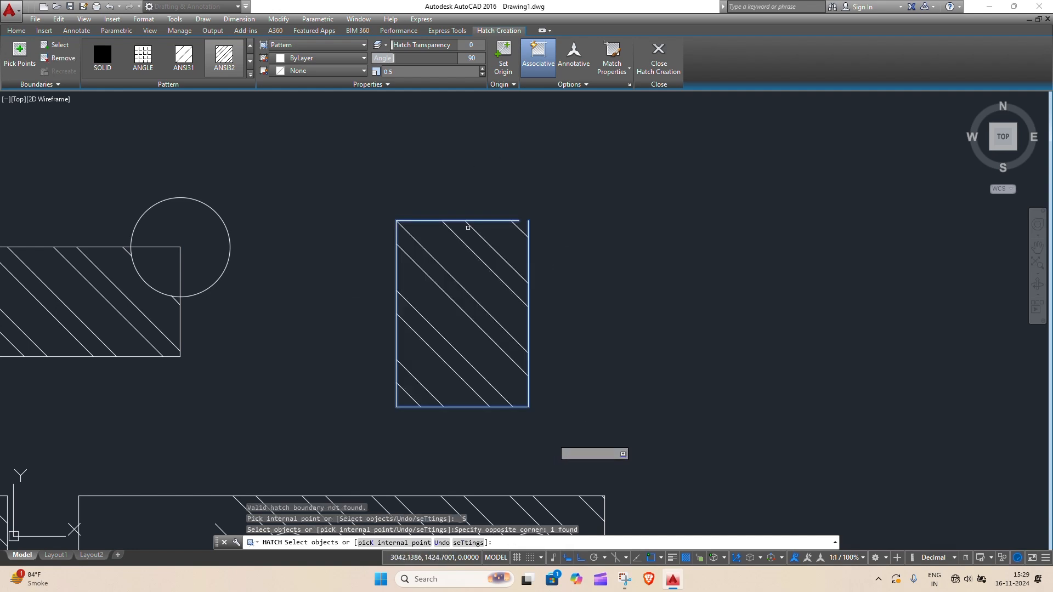
pyautogui.scroll(2, 517, 304)
pyautogui.moveTo(524, 300); pyautogui.dragTo(521, 241, button='middle')
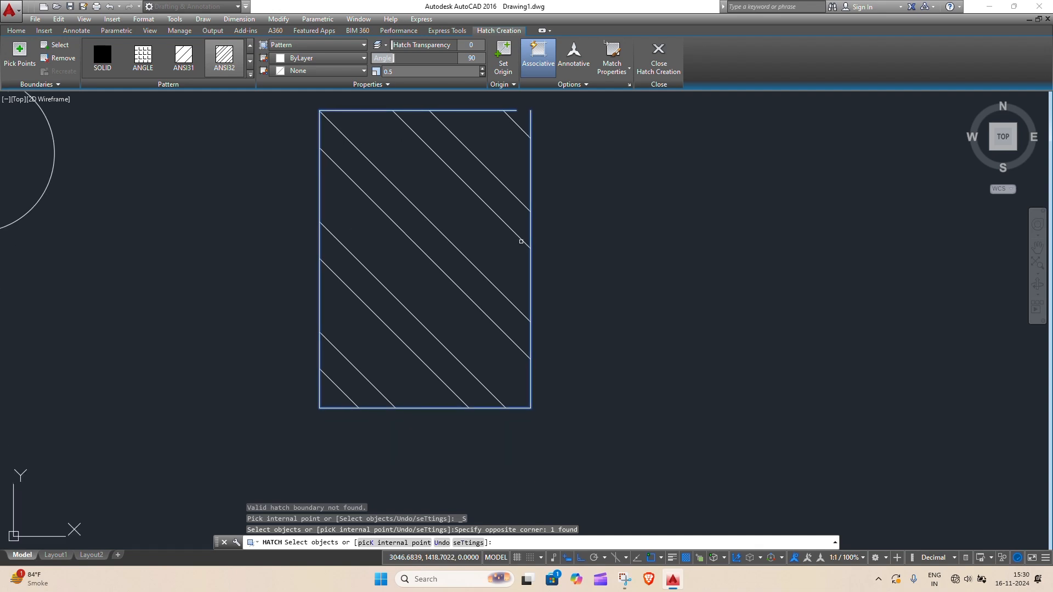
pyautogui.moveTo(504, 285); pyautogui.dragTo(535, 341, button='middle')
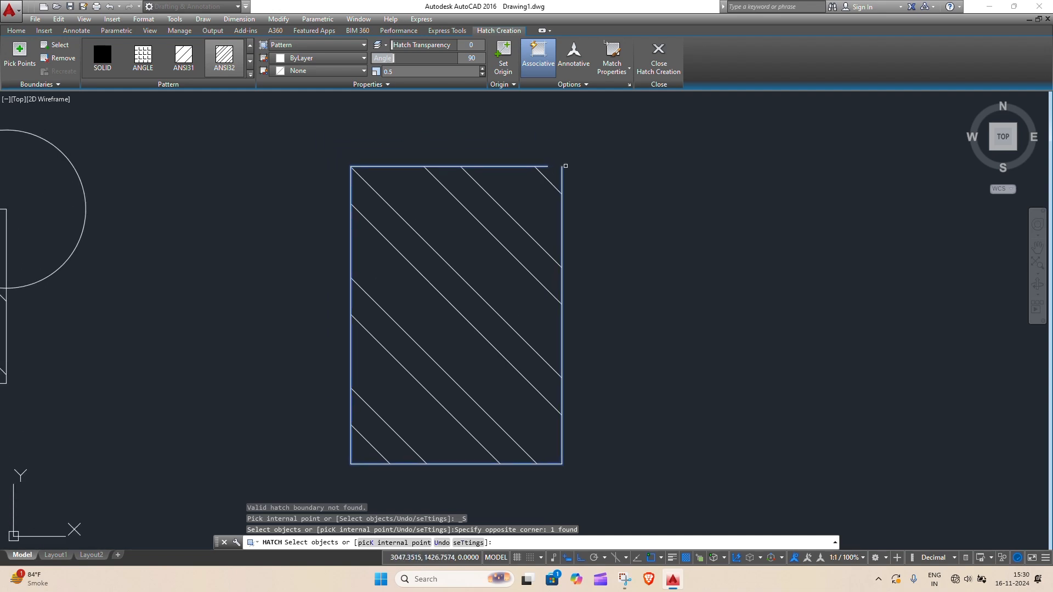